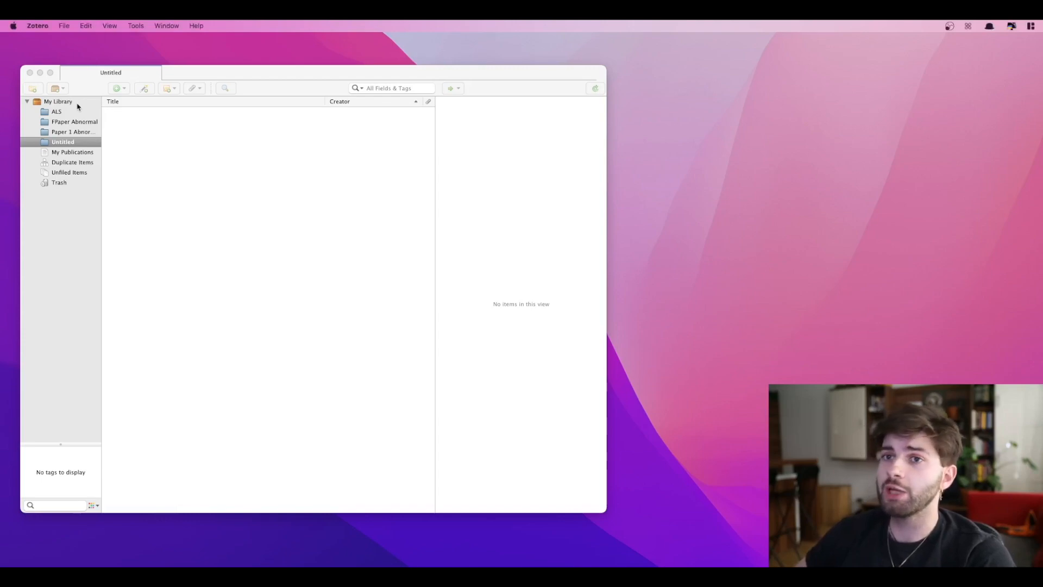
Display all items in My Library and browse the library's tags and reference list.
click(77, 103)
scroll(293, 289, down, 1)
scroll(292, 290, up, 1)
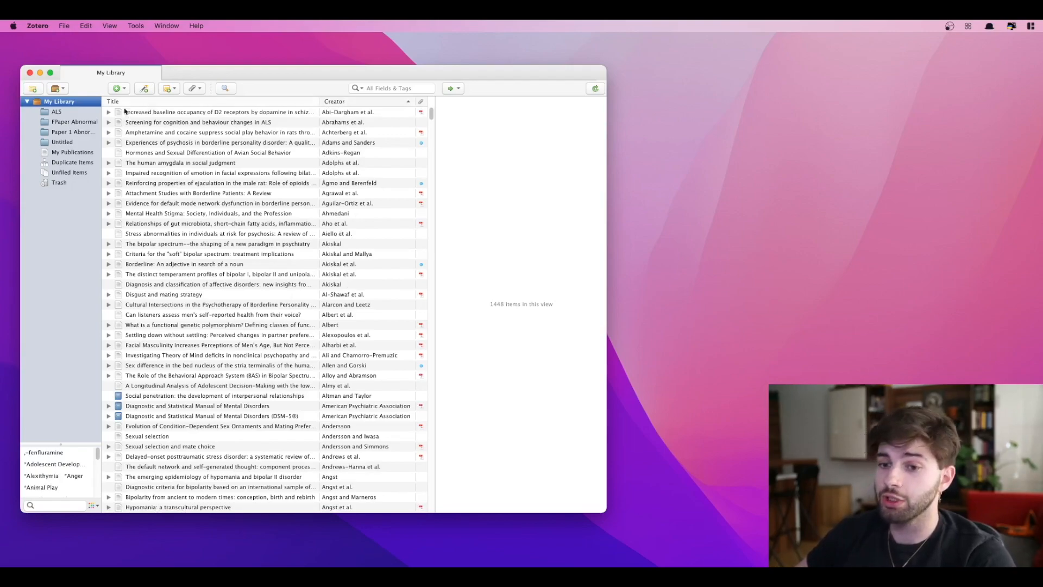
scroll(51, 477, down, 3)
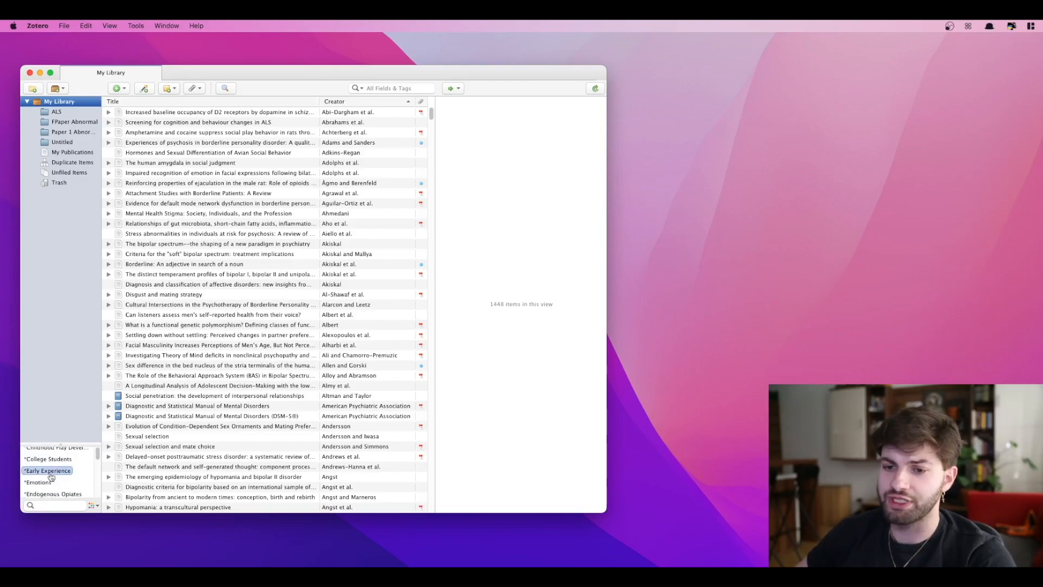
scroll(51, 477, down, 1)
scroll(197, 279, down, 10)
Examine the bibliographic details of the article on pituitary volumes of patients with borderline personality disorder, including publication, volume, issue, series, language and DOI.
click(197, 280)
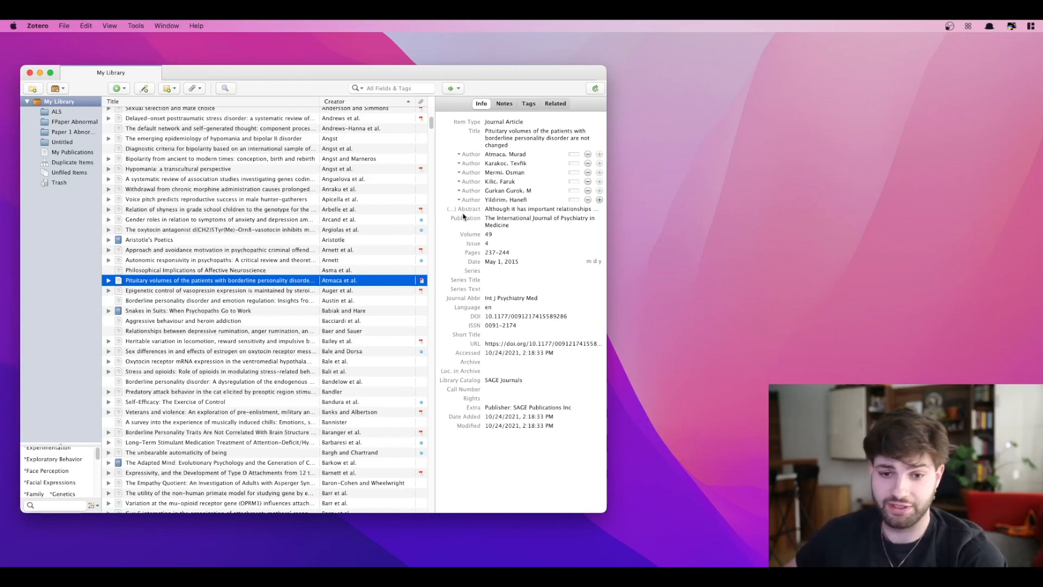
click(493, 219)
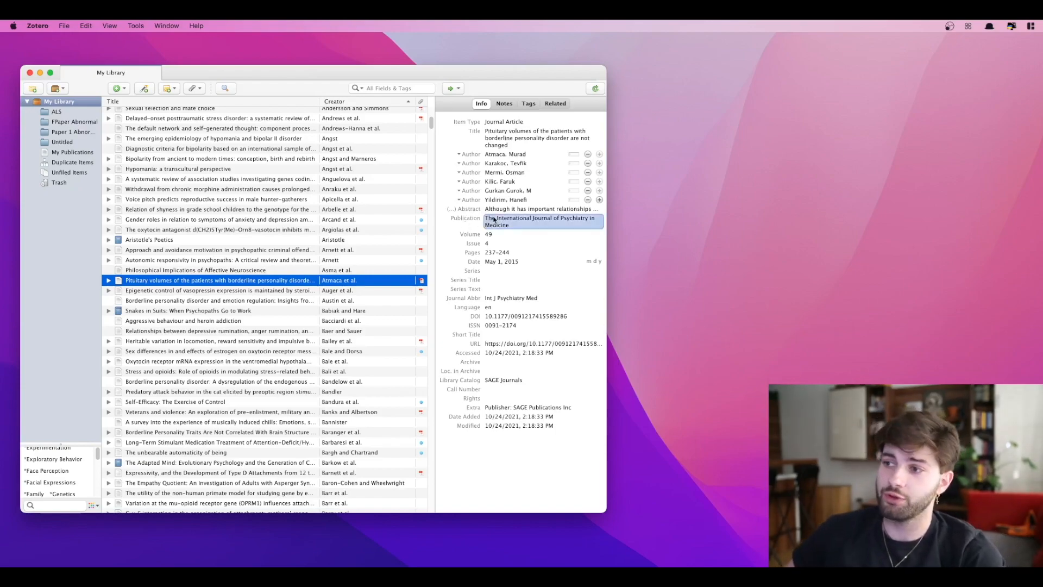
click(496, 244)
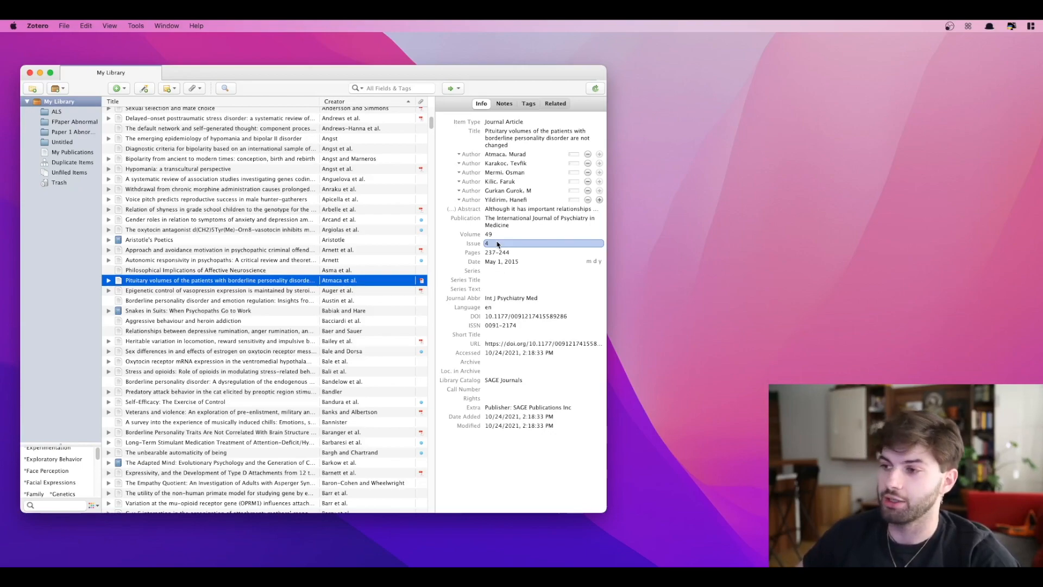
click(510, 307)
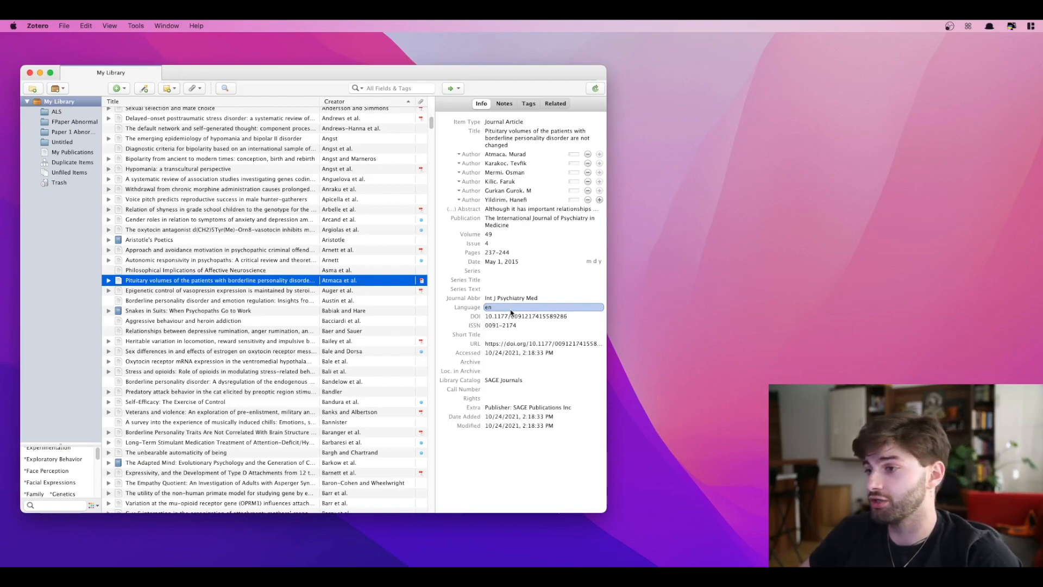
click(514, 300)
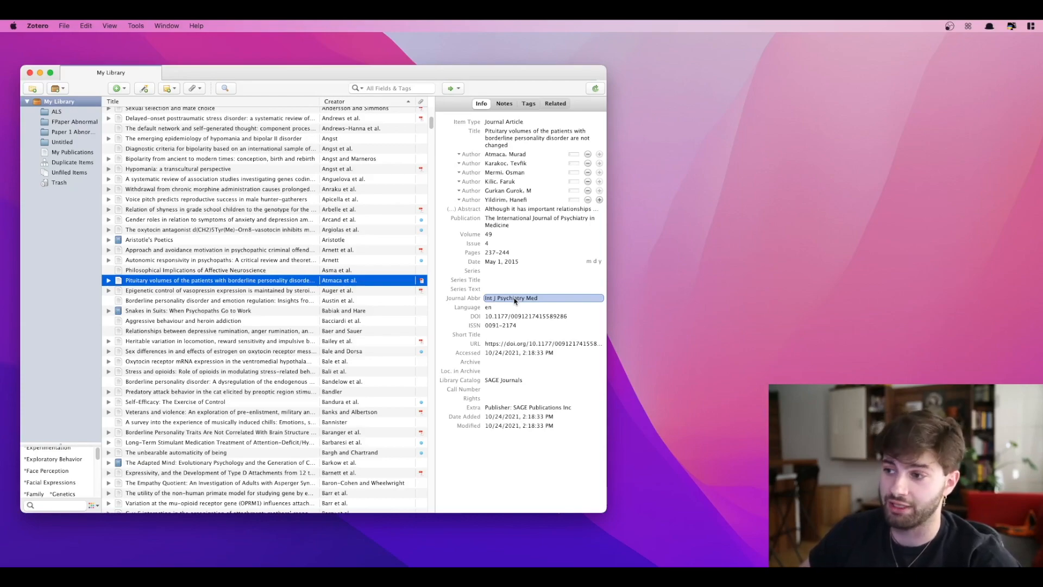
click(514, 279)
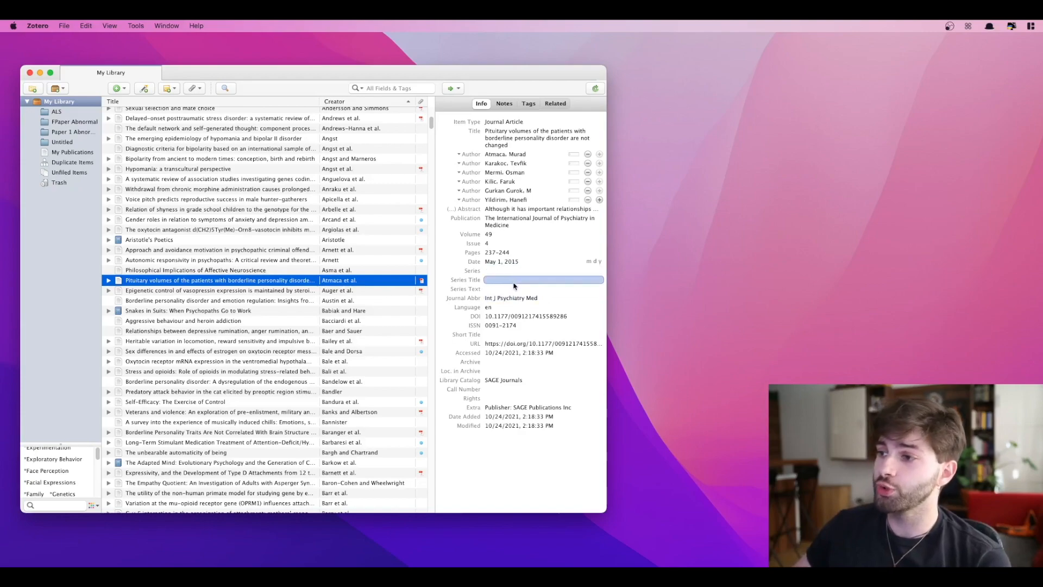
click(540, 270)
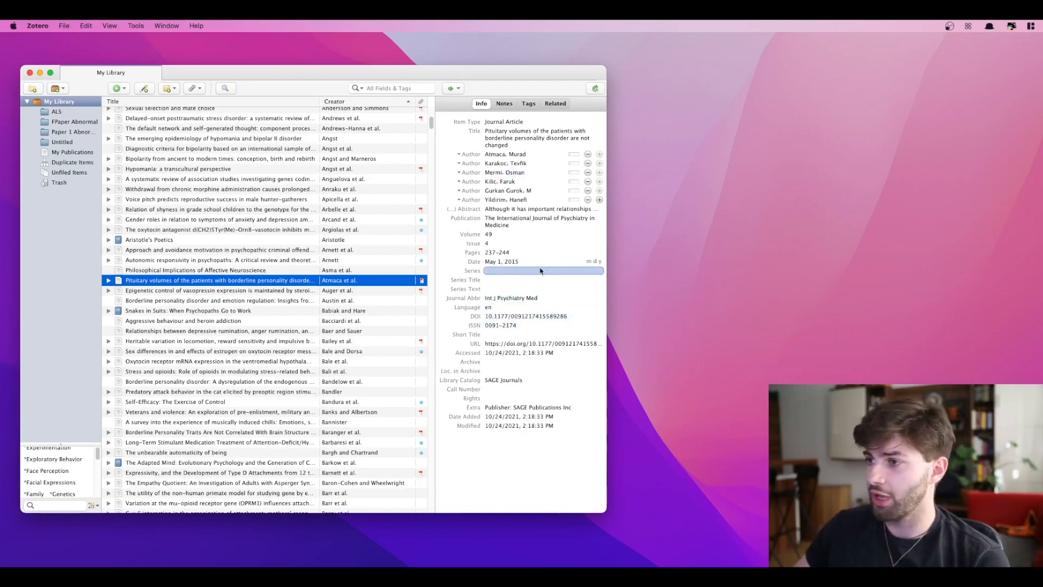
click(539, 235)
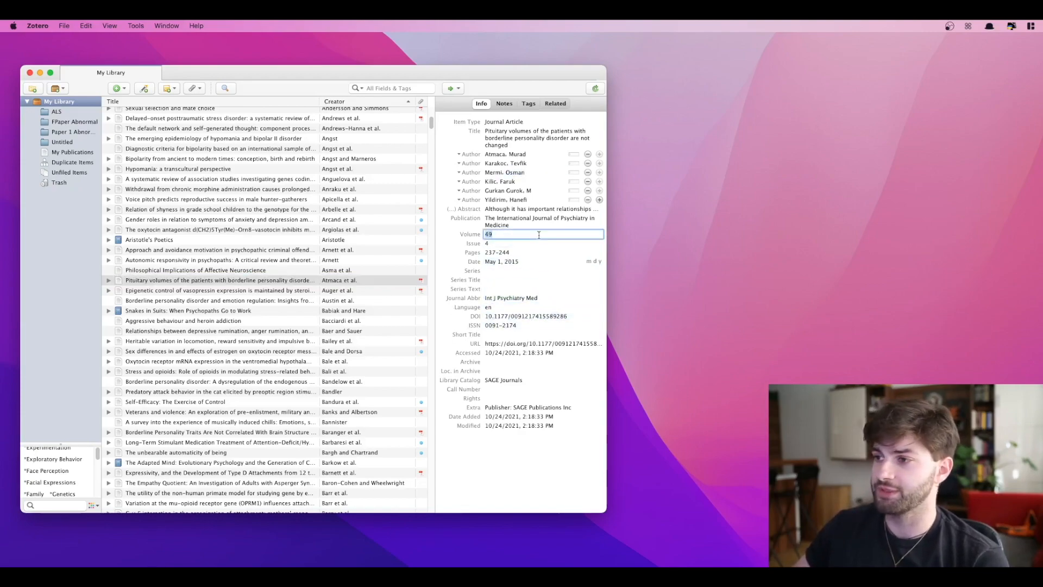
click(521, 234)
key(BackSpace)
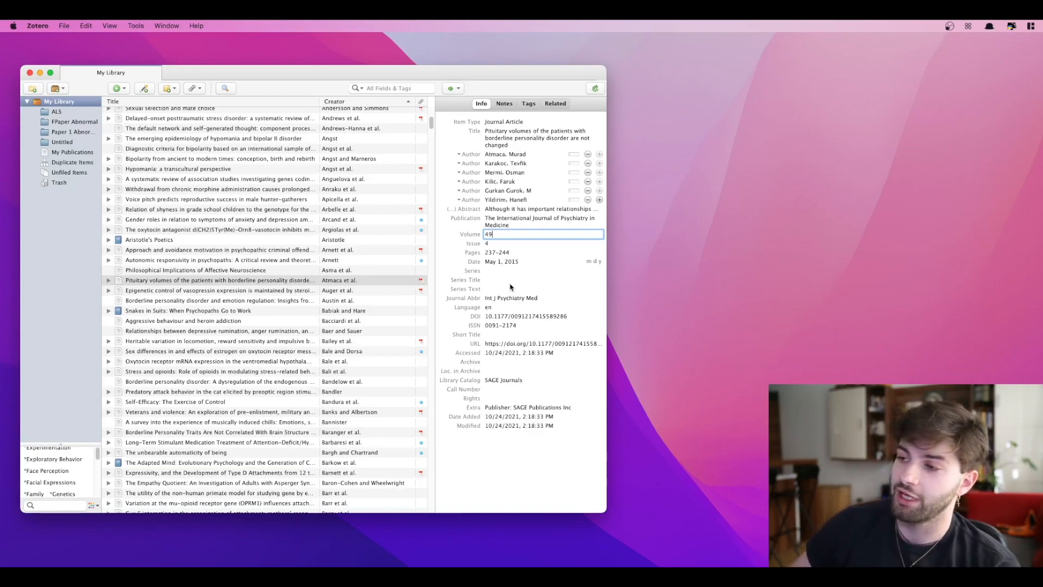
click(518, 316)
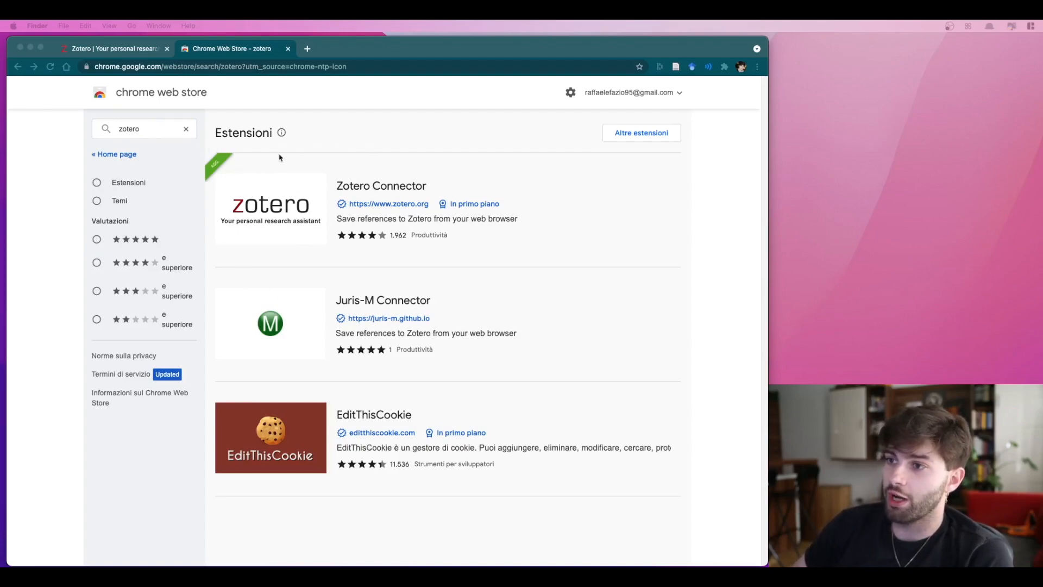
Switch to Chrome and open the Zotero Connector extension's page in the Chrome Web Store results.
click(367, 184)
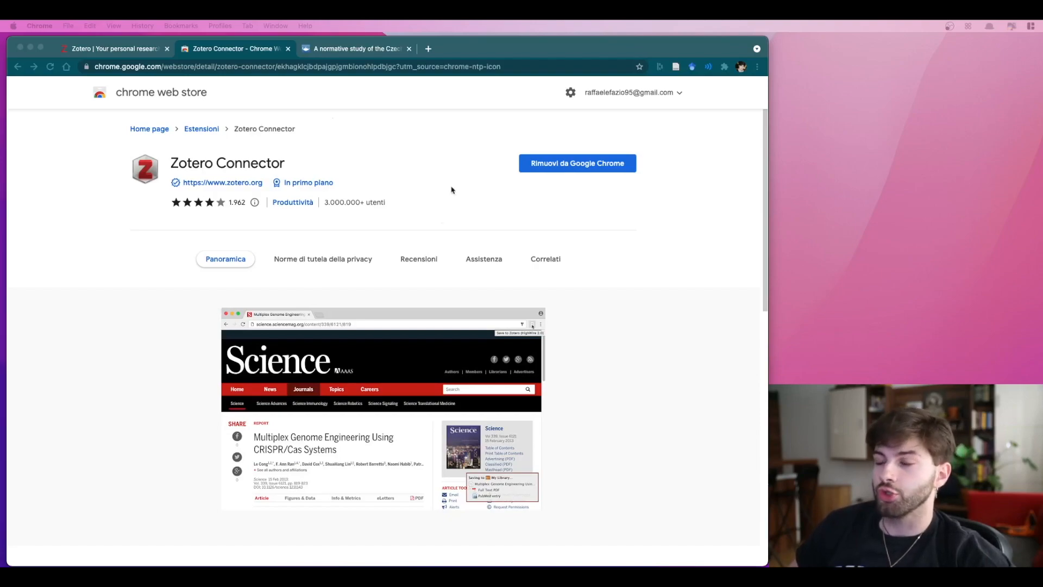
click(681, 58)
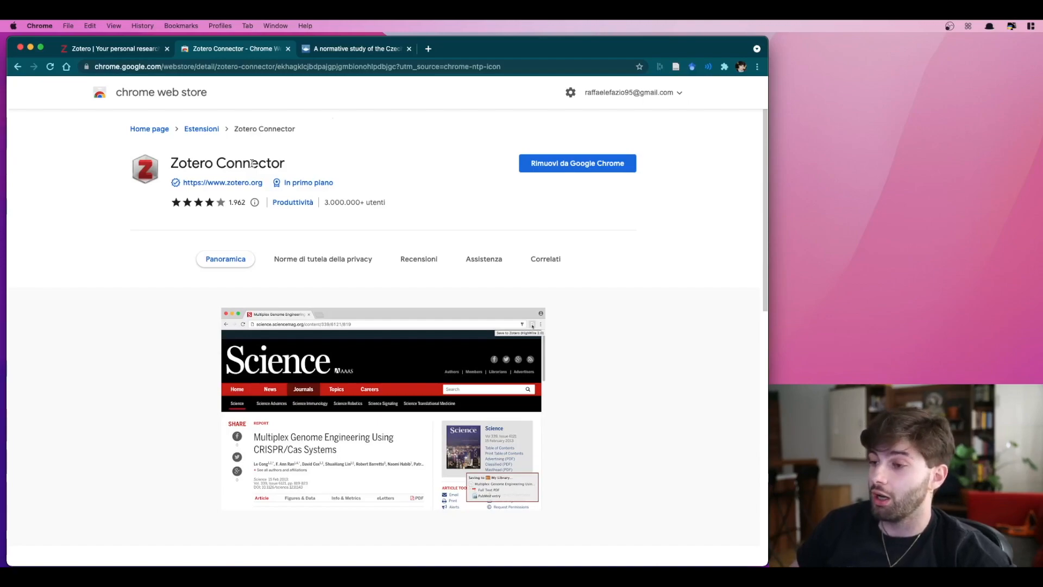
Save the Taylor & Francis article "A normative study of the Czech Edinburgh Cognitive and Behavioural ALS Screen (ECAS)" to My Library with the Zotero Connector.
click(375, 52)
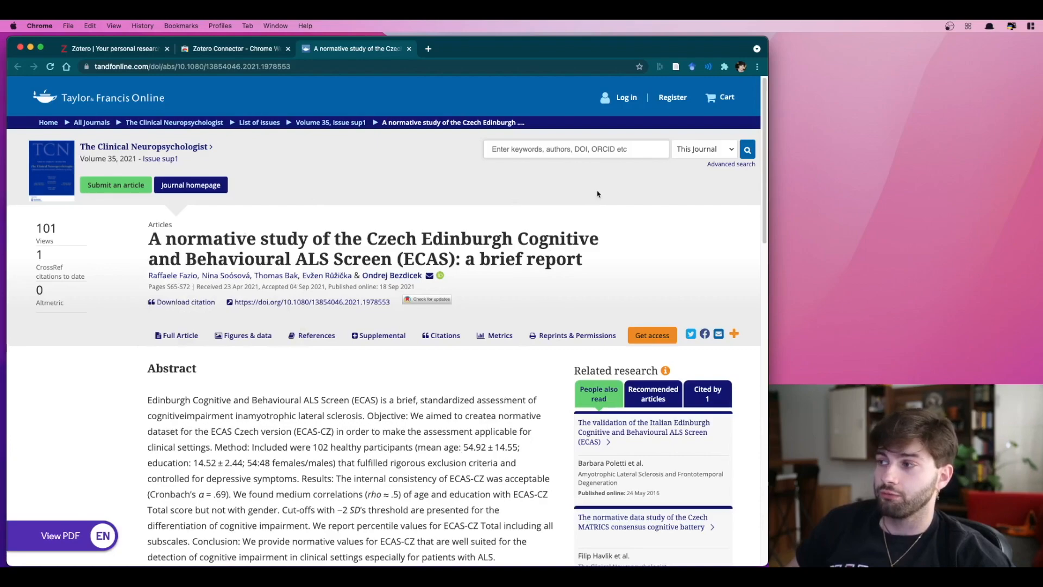
click(675, 67)
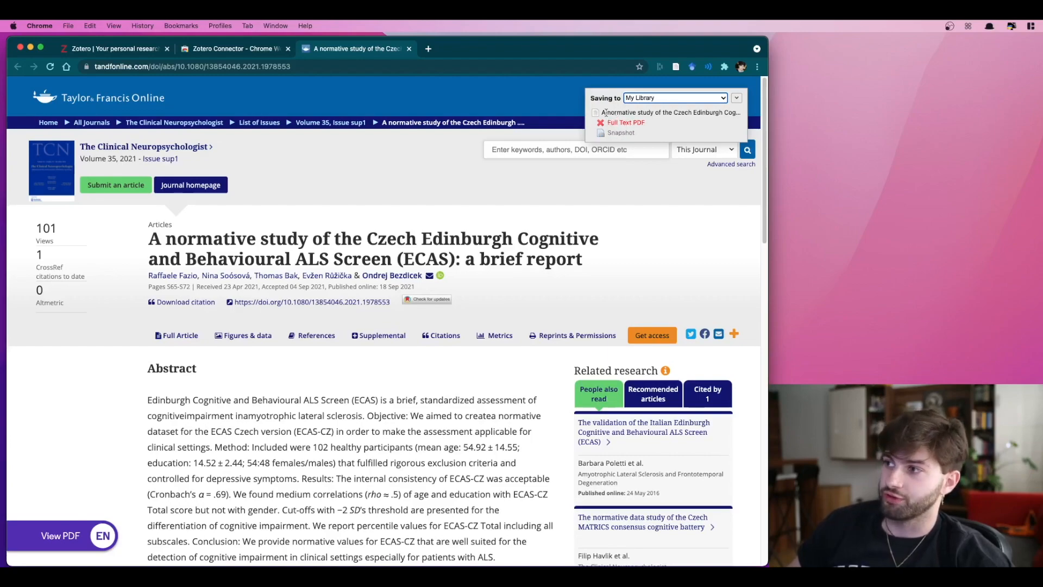
drag(605, 113, 709, 111)
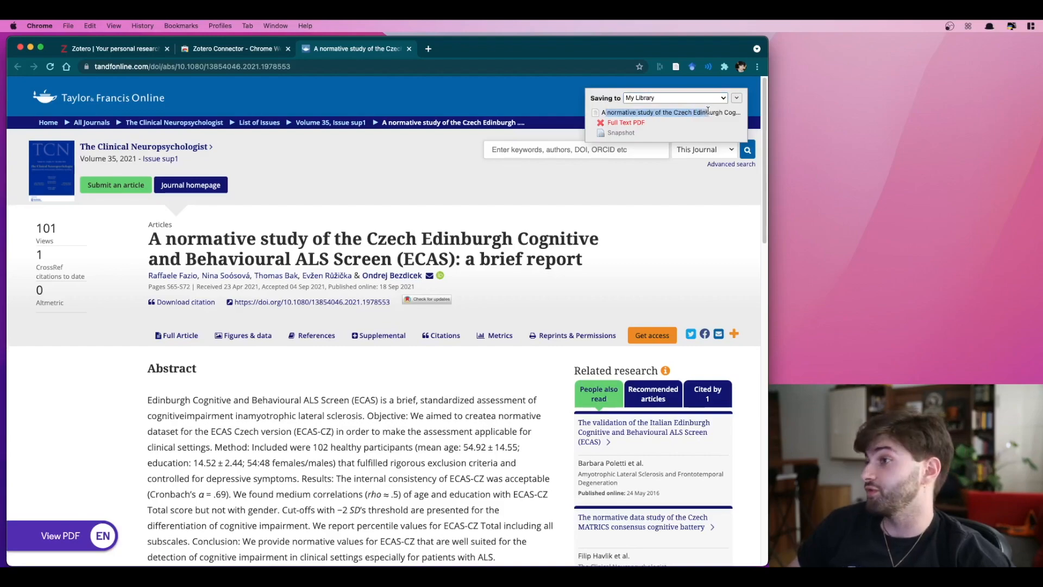
click(704, 113)
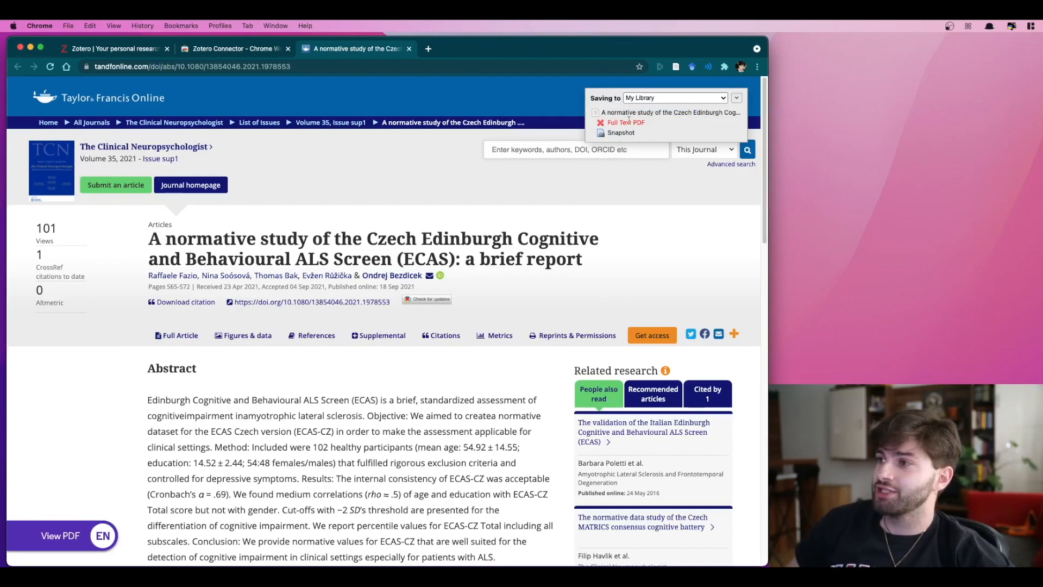
triple_click(643, 123)
scroll(365, 341, down, 2)
scroll(365, 341, down, 3)
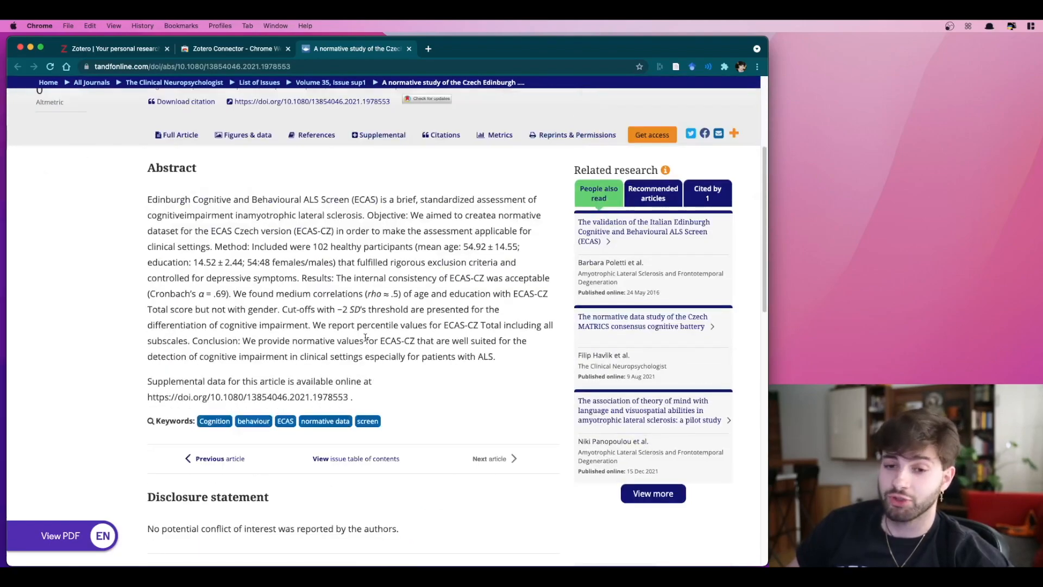
scroll(365, 338, up, 4)
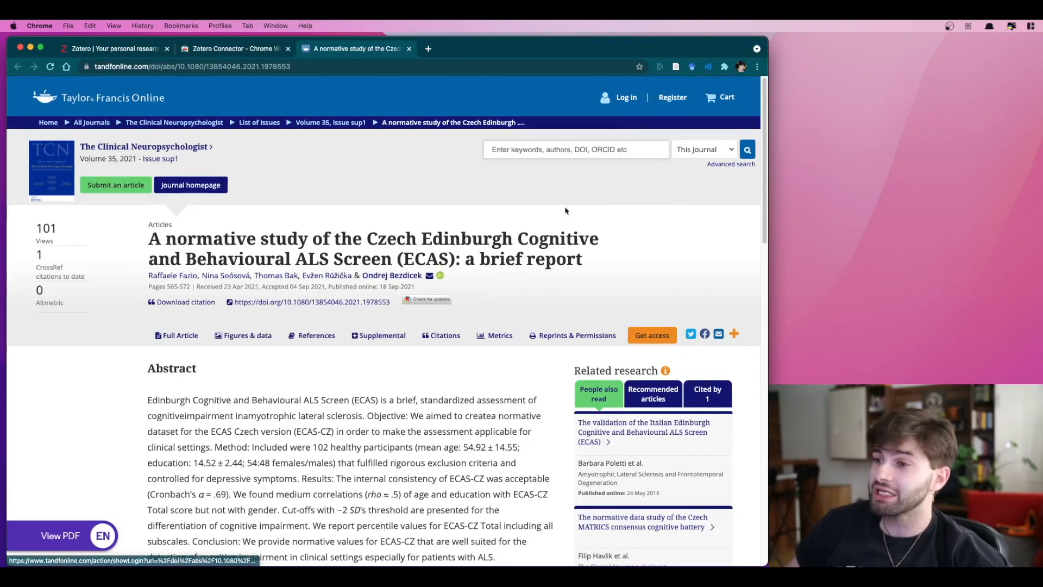
Switch to Zotero and check the imported details of the Czech ECAS normative study article.
key(super+Tab)
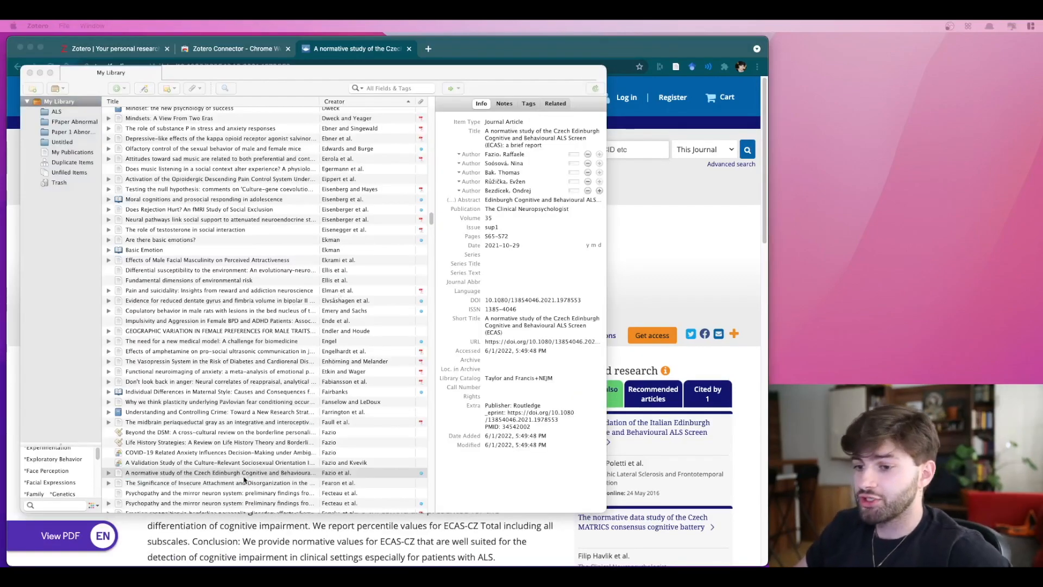
scroll(242, 476, down, 1)
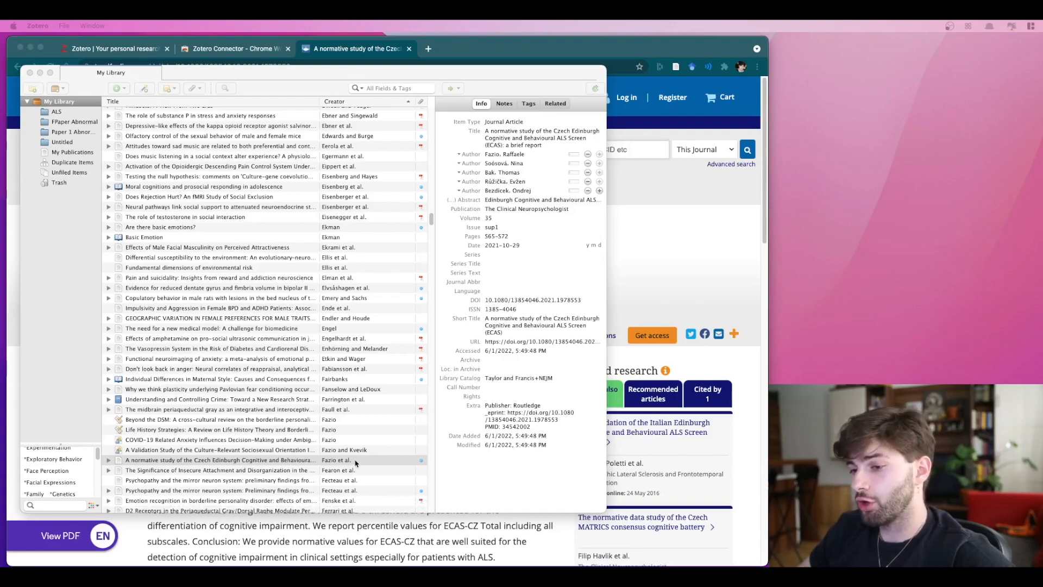
click(226, 461)
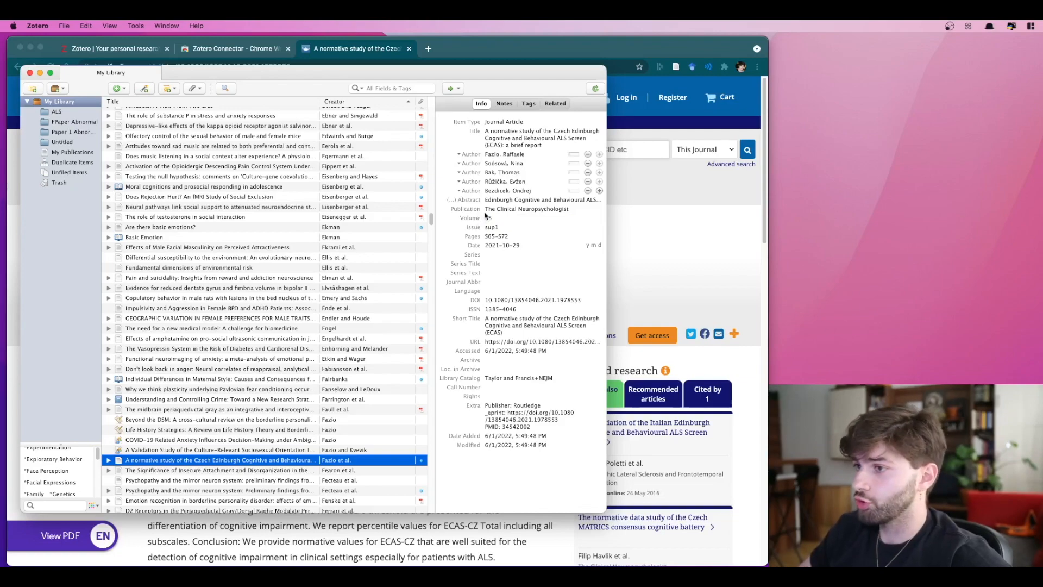
click(510, 309)
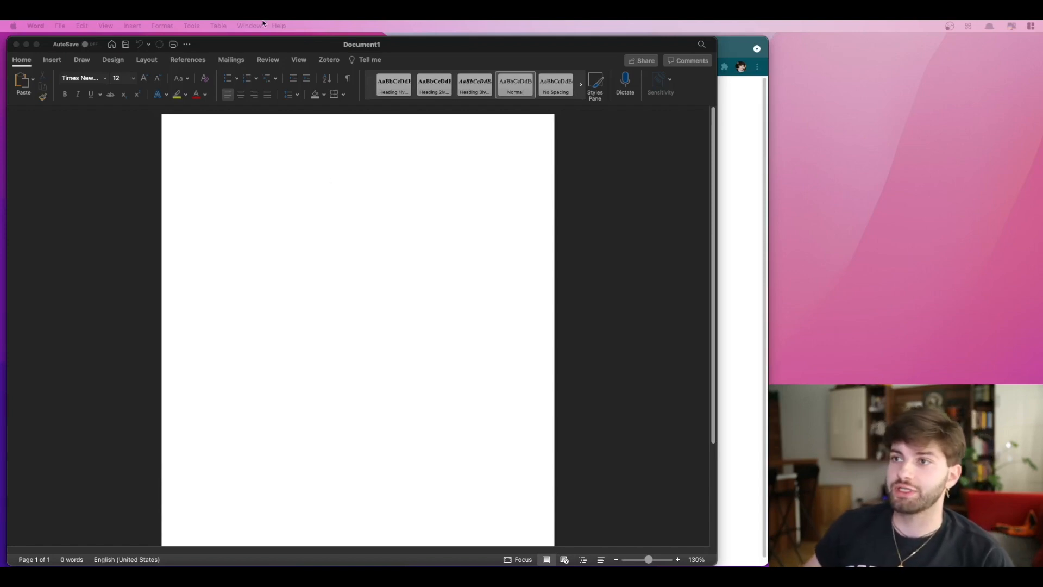
Switch to Word and start adding a Zotero citation in the blank document.
click(274, 46)
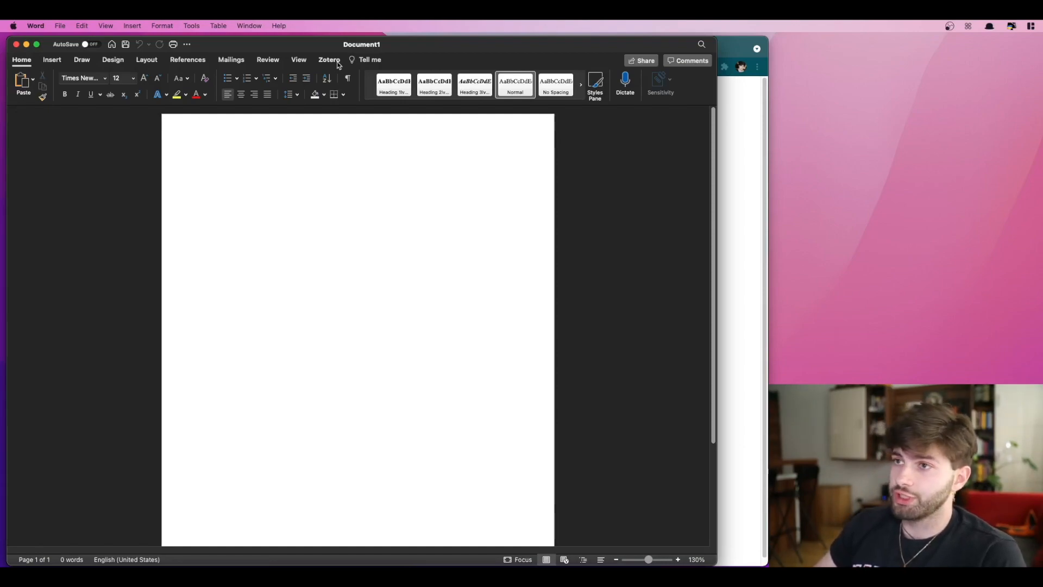
click(329, 60)
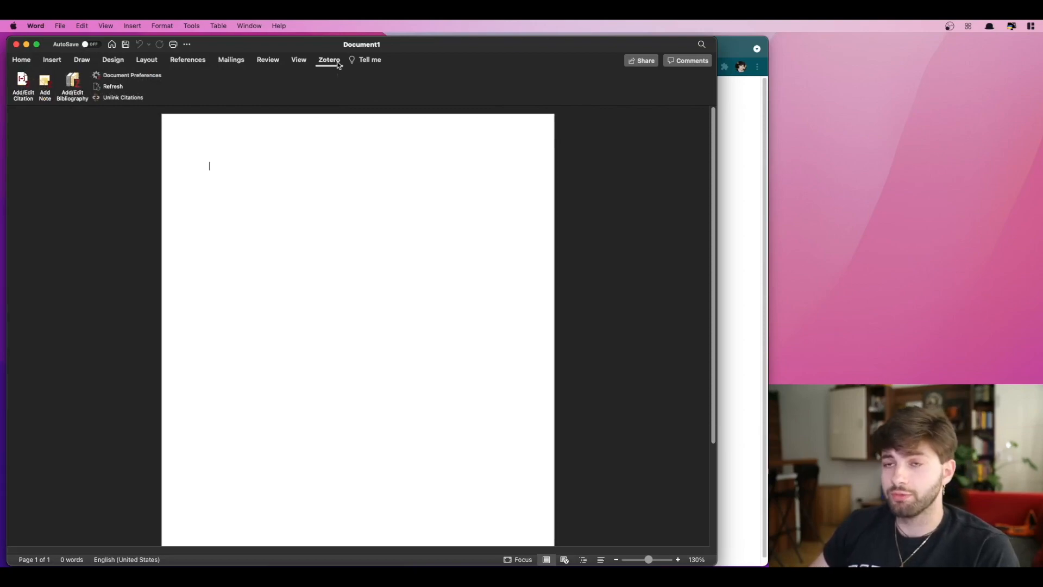
click(21, 79)
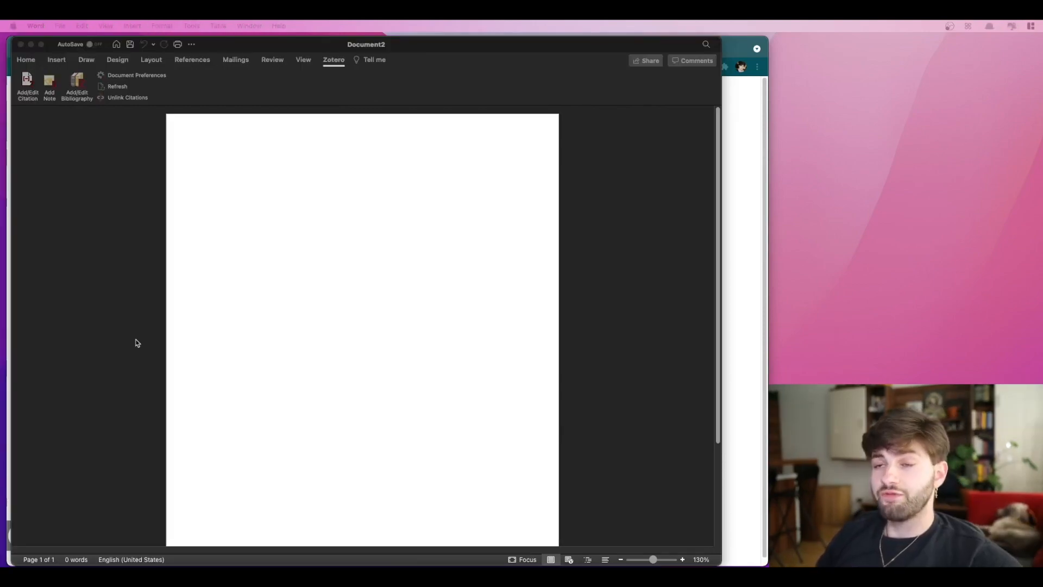
click(197, 174)
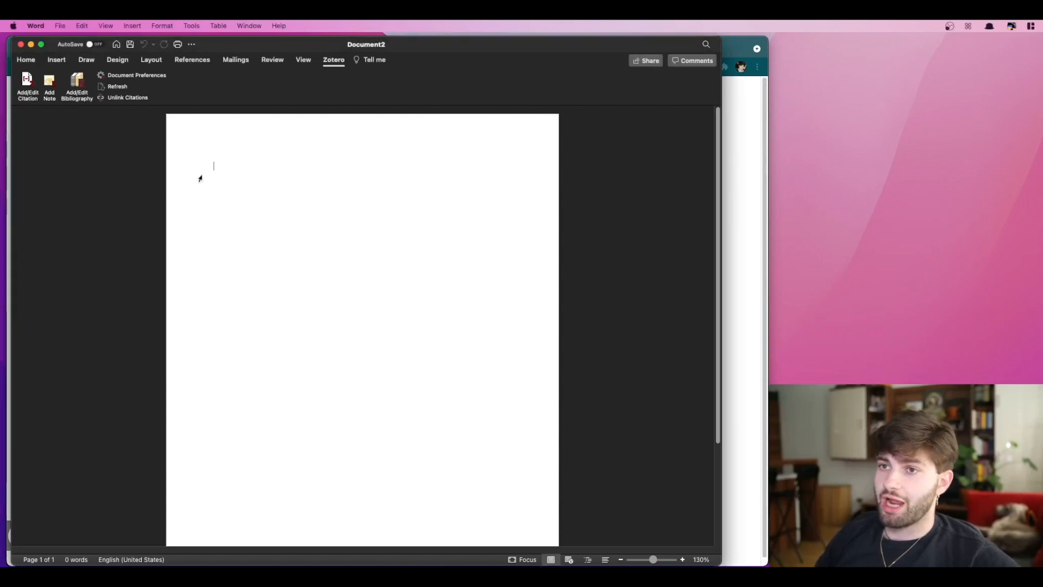
click(33, 94)
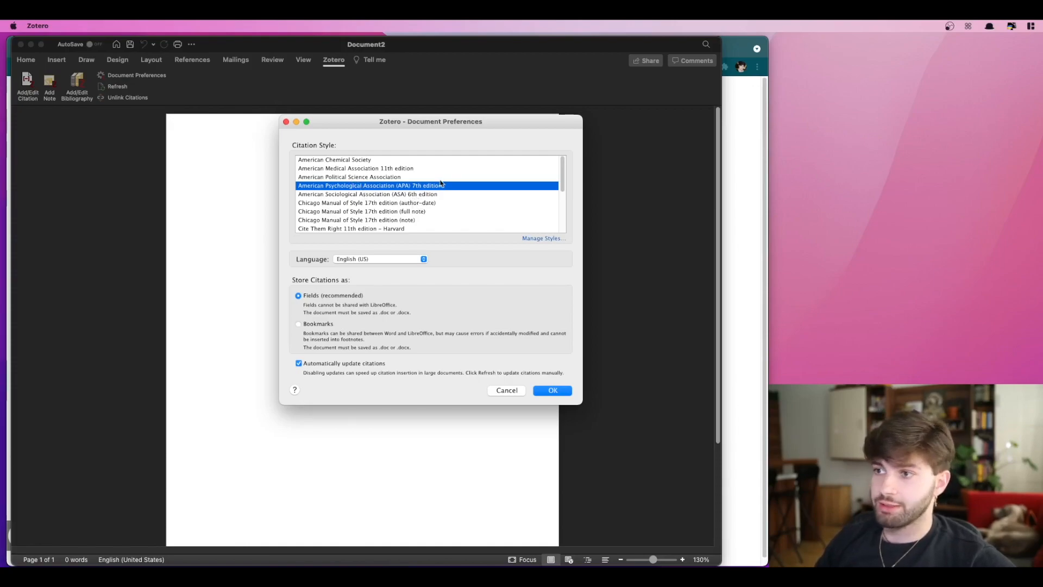
Review the citation styles, accept American Psychological Association (APA) 7th edition for the document, and move the citation search bar lower.
scroll(397, 179, down, 3)
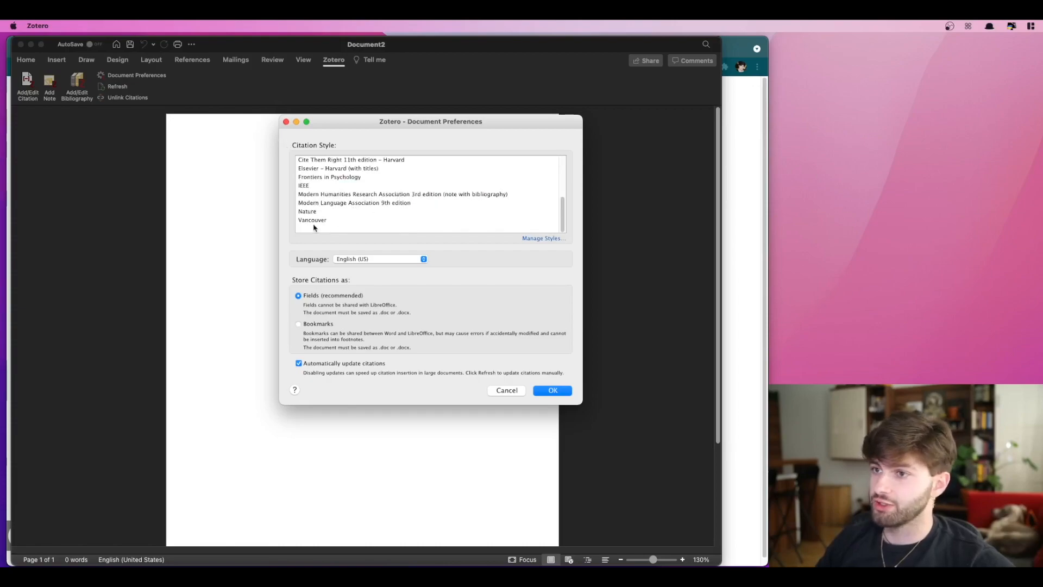
scroll(319, 182, up, 2)
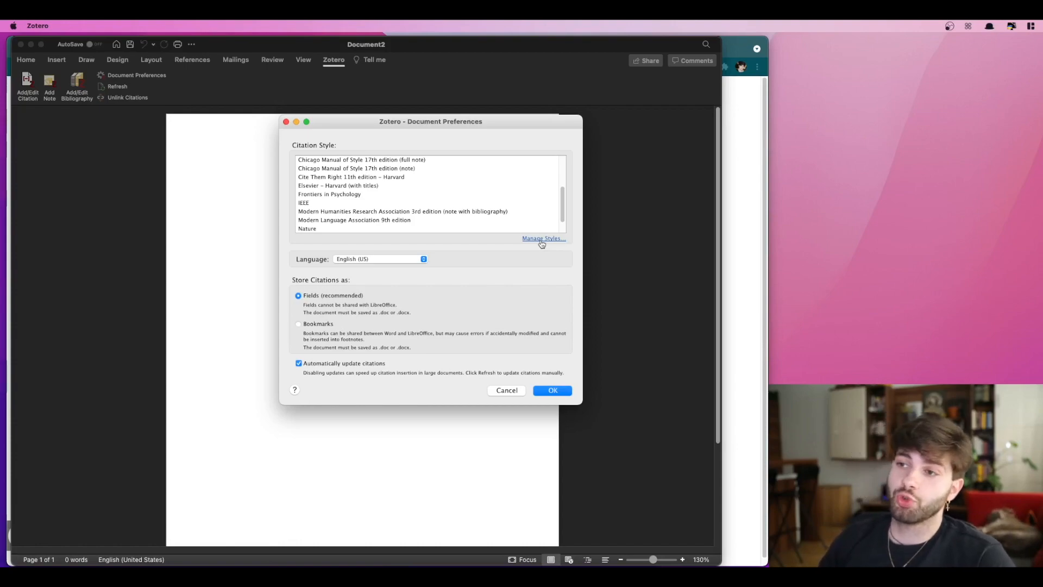
scroll(354, 220, down, 2)
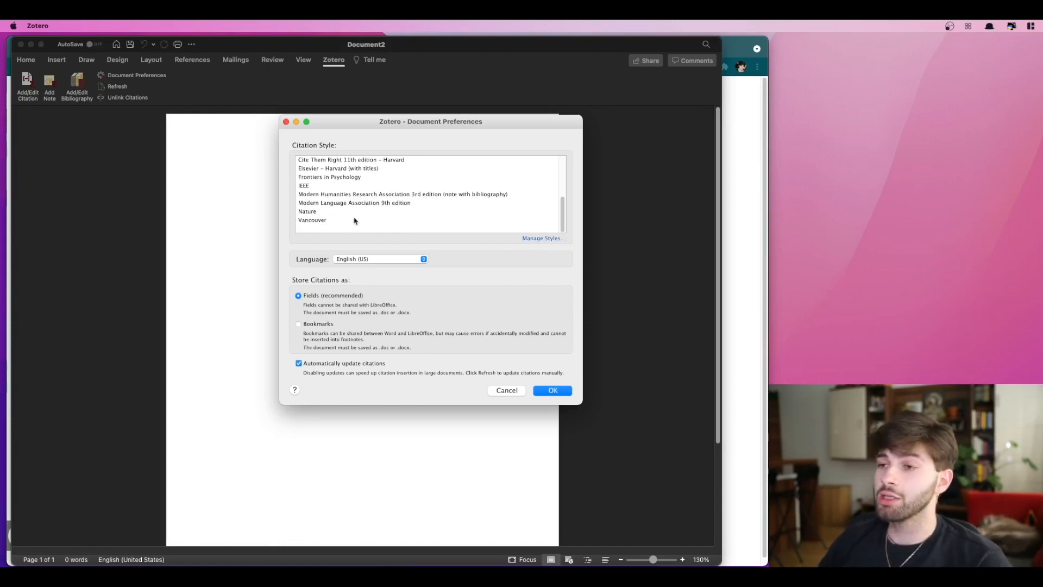
scroll(354, 219, up, 8)
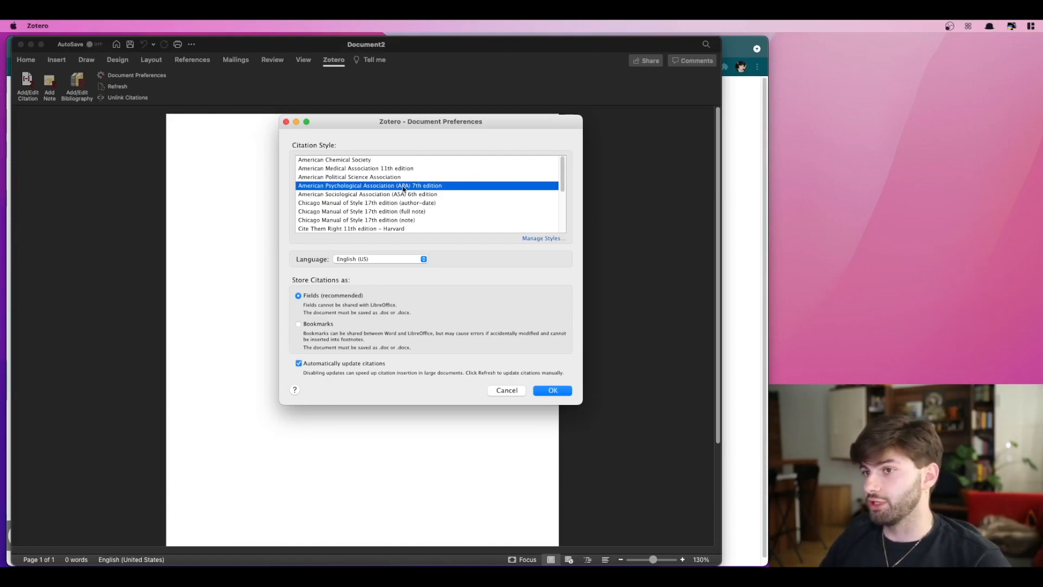
click(553, 390)
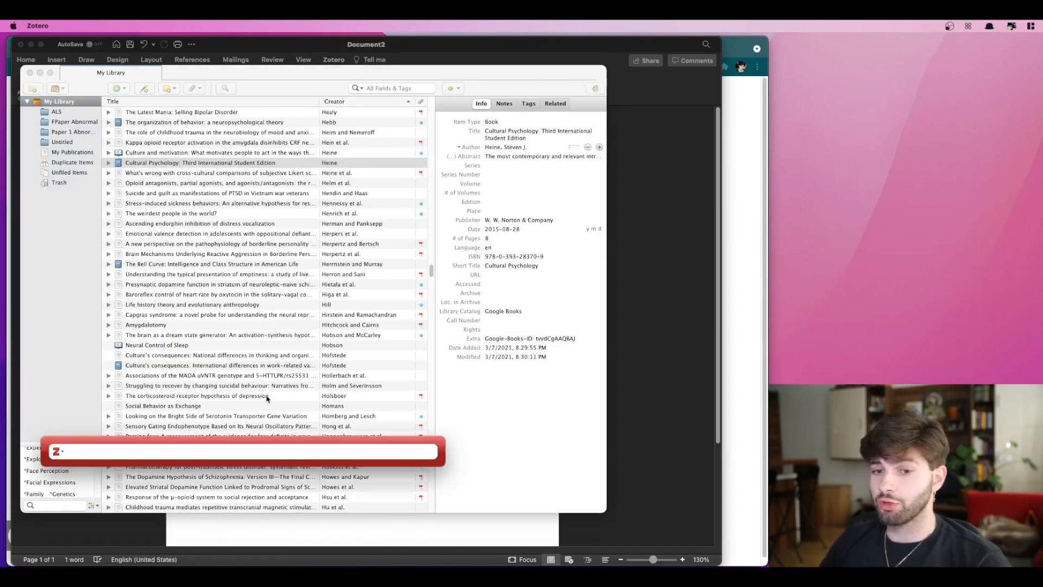
drag(103, 439, 242, 479)
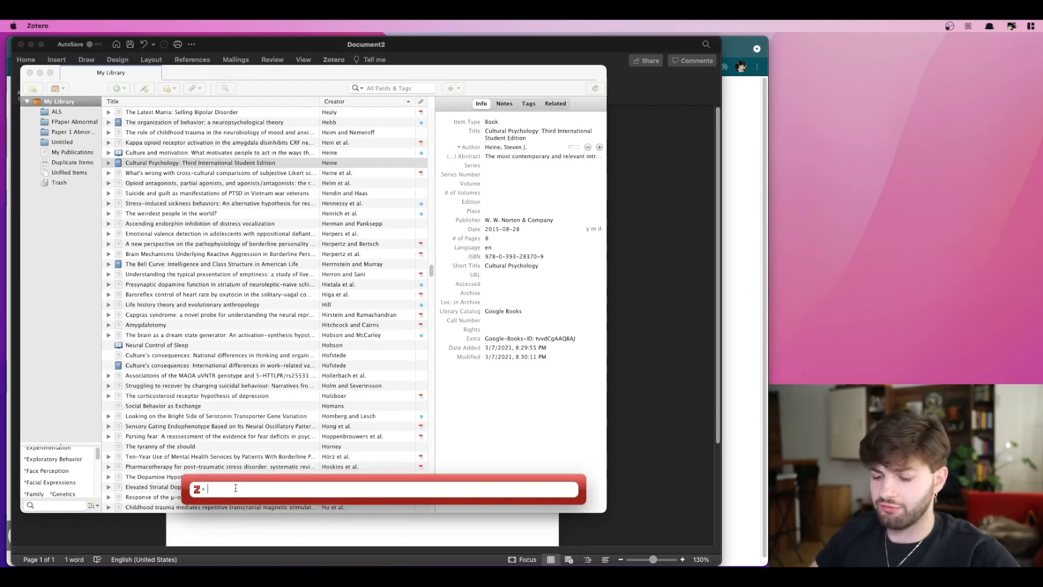
Insert a Zotero citation for "A normative study of the Czech Edinburgh Cognitive and Behavioural ALS Screen (ECAS): a brief report".
text(faZ)
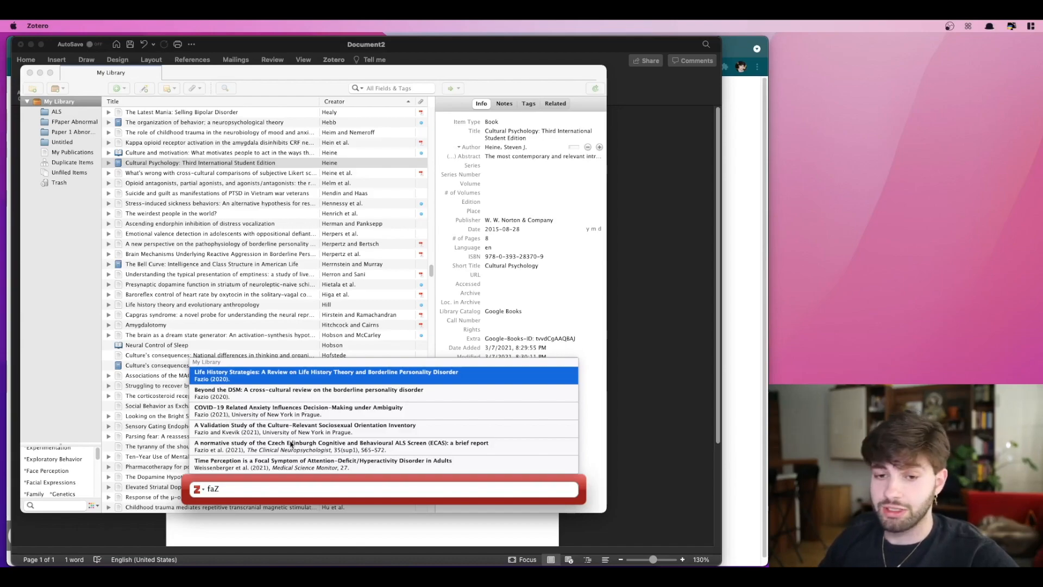
click(244, 446)
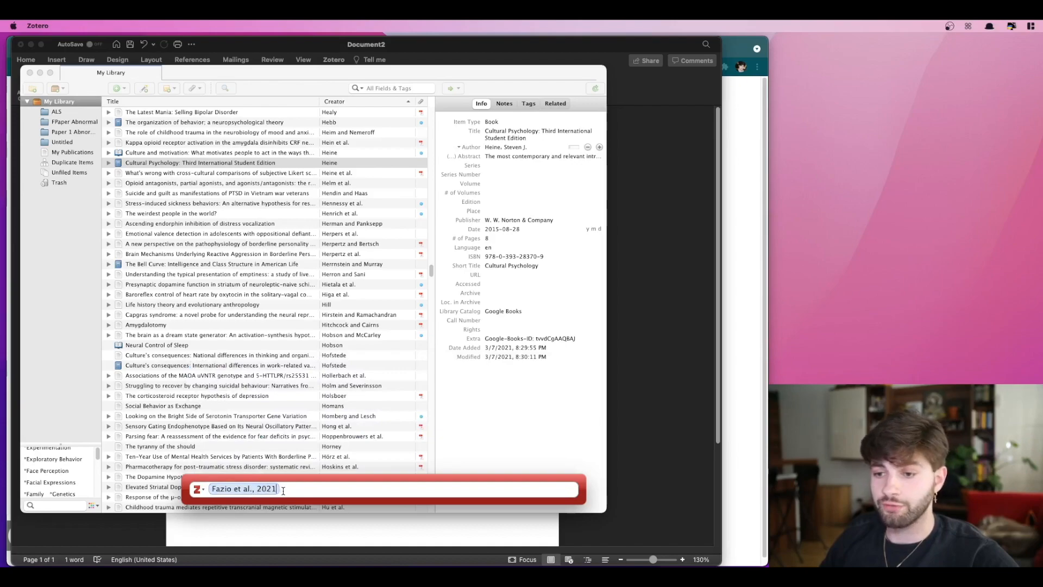
key(Return)
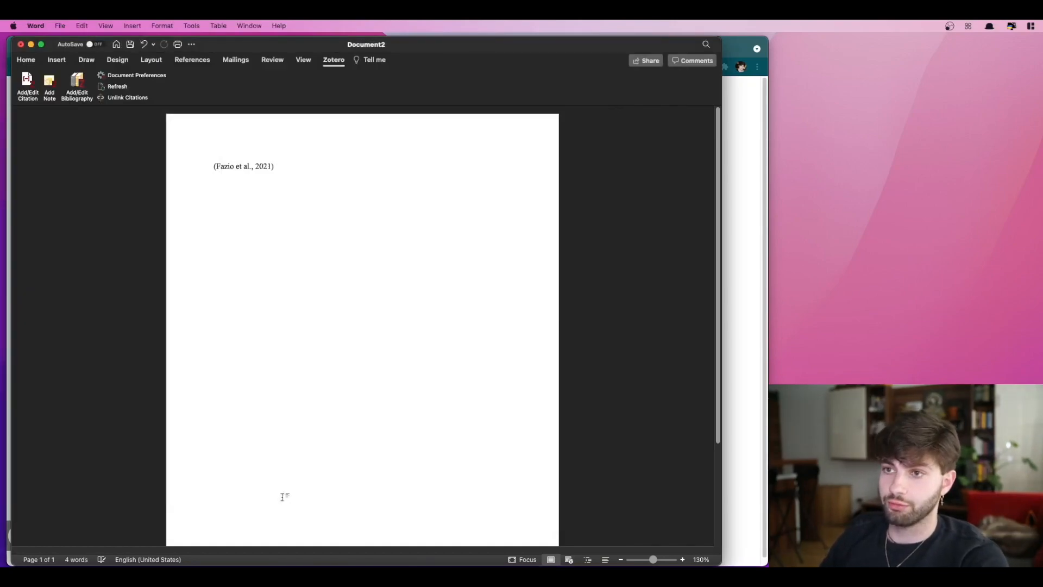
Switch the document's Zotero citation style to Vancouver so the inserted in-text citation is reformatted.
click(227, 166)
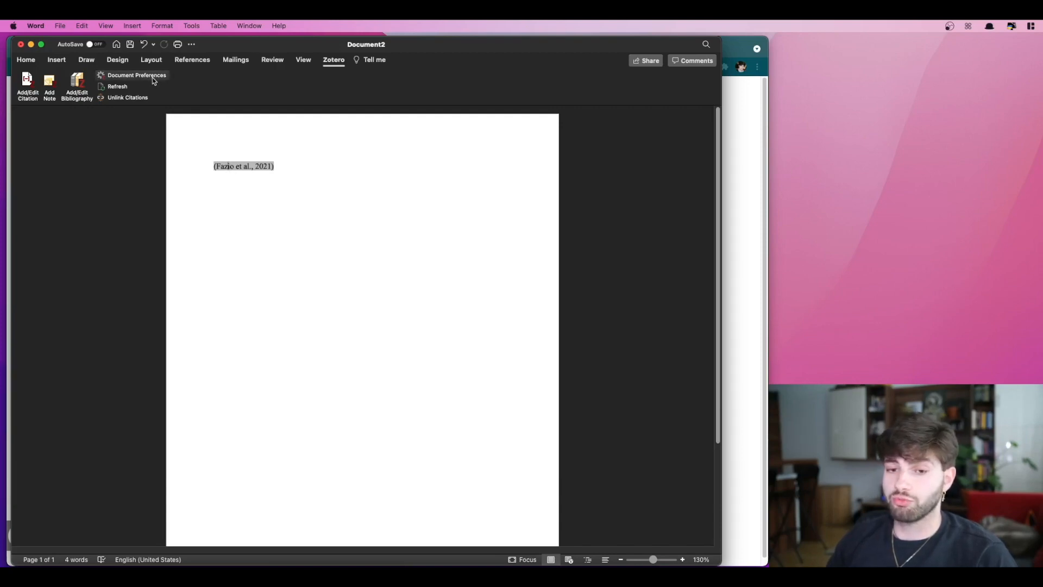
click(136, 75)
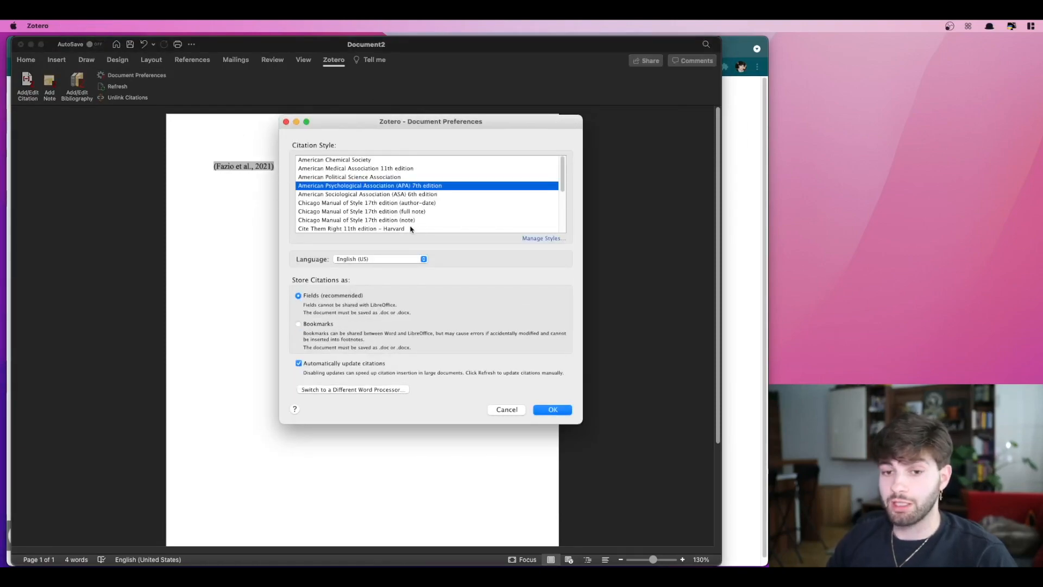
scroll(396, 223, down, 3)
click(318, 220)
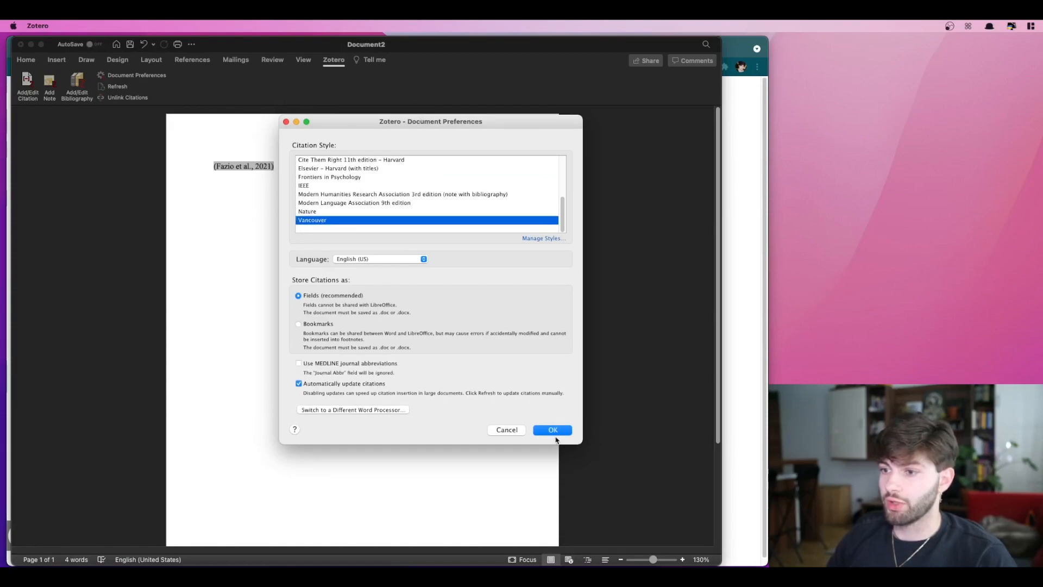
click(552, 430)
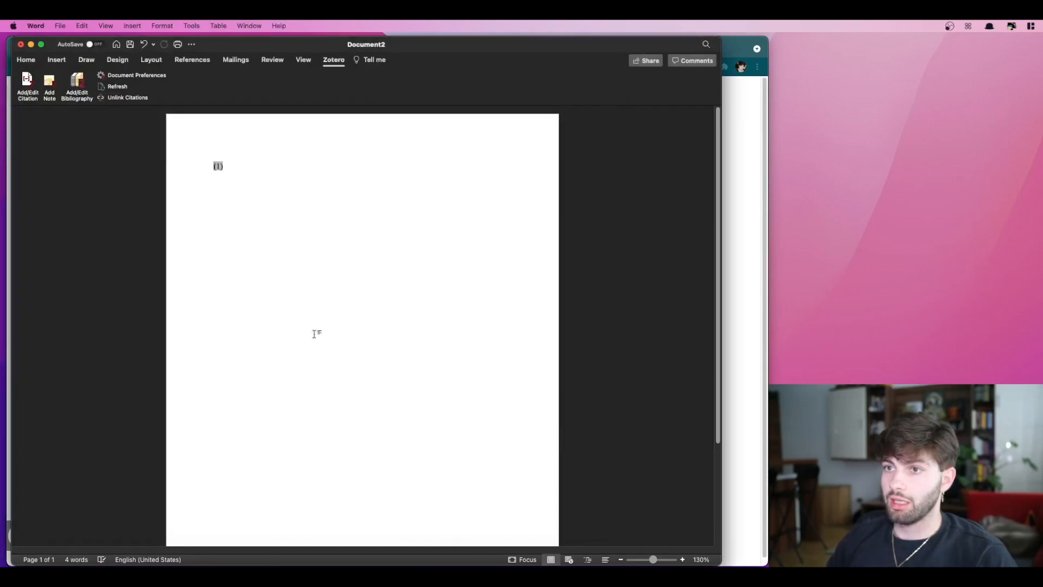
click(239, 166)
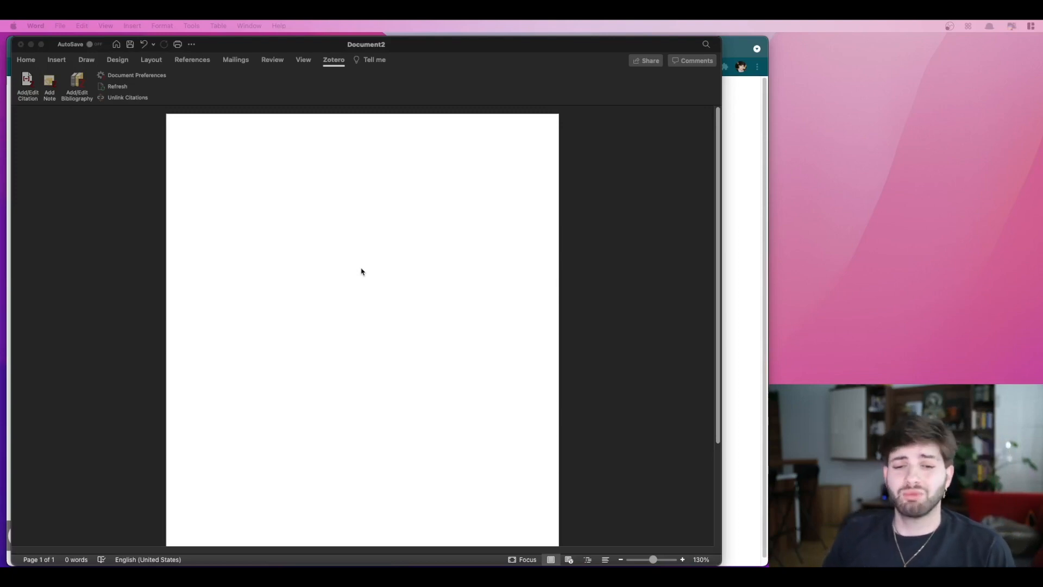
Insert a Zotero citation for "Time Perception is a Focal Symptom of Attention-Deficit/Hyperactivity Disorder in Adults" in the empty document.
click(28, 60)
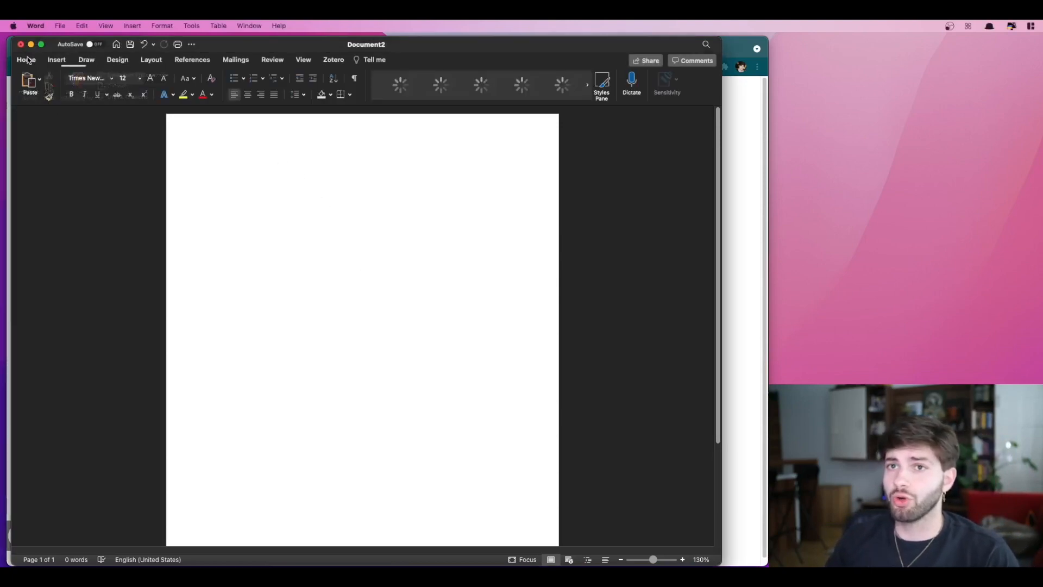
click(329, 60)
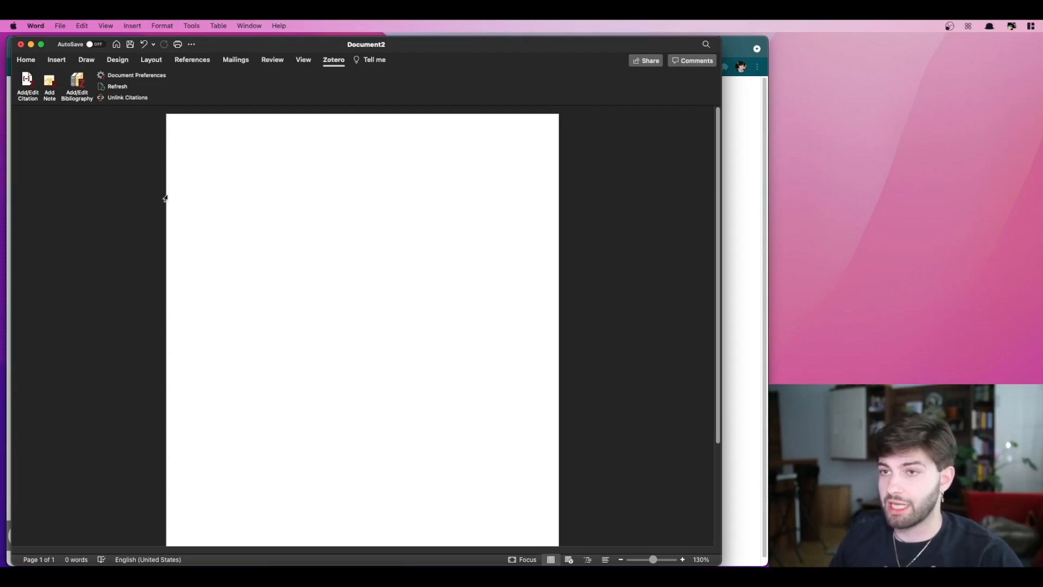
key(ctrl+super+c)
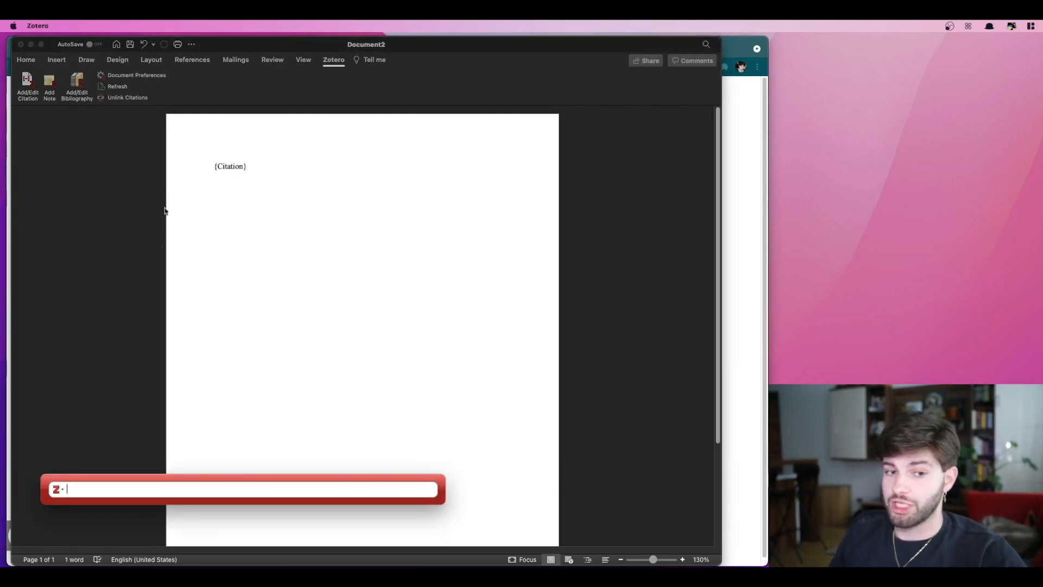
text(fazio)
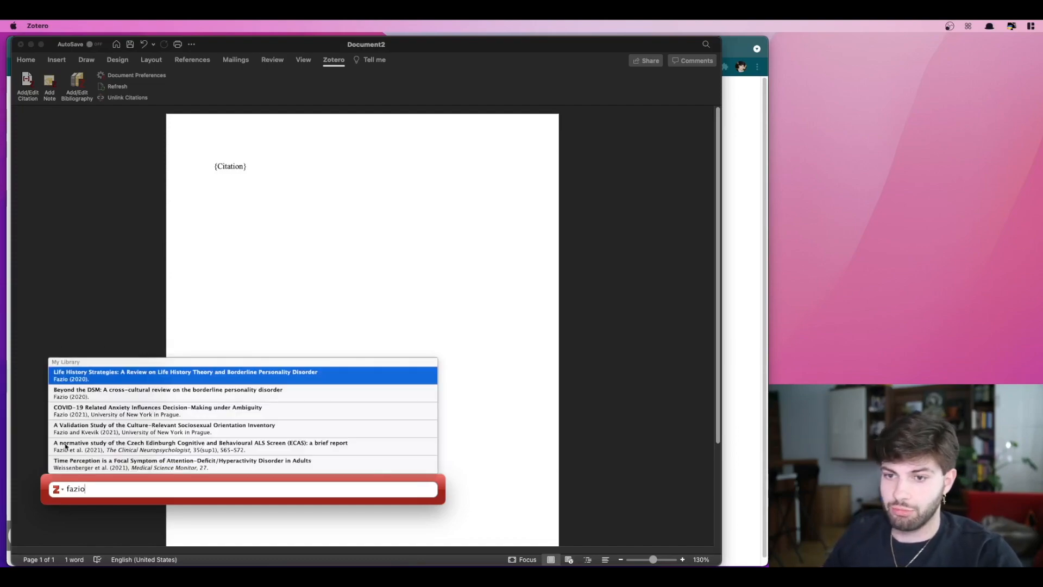
click(82, 469)
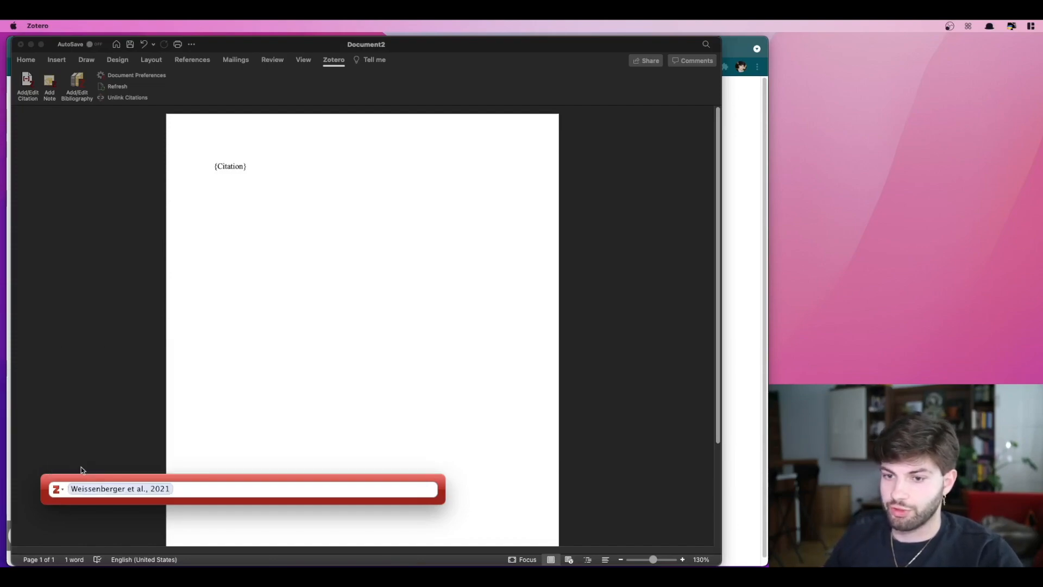
key(Return)
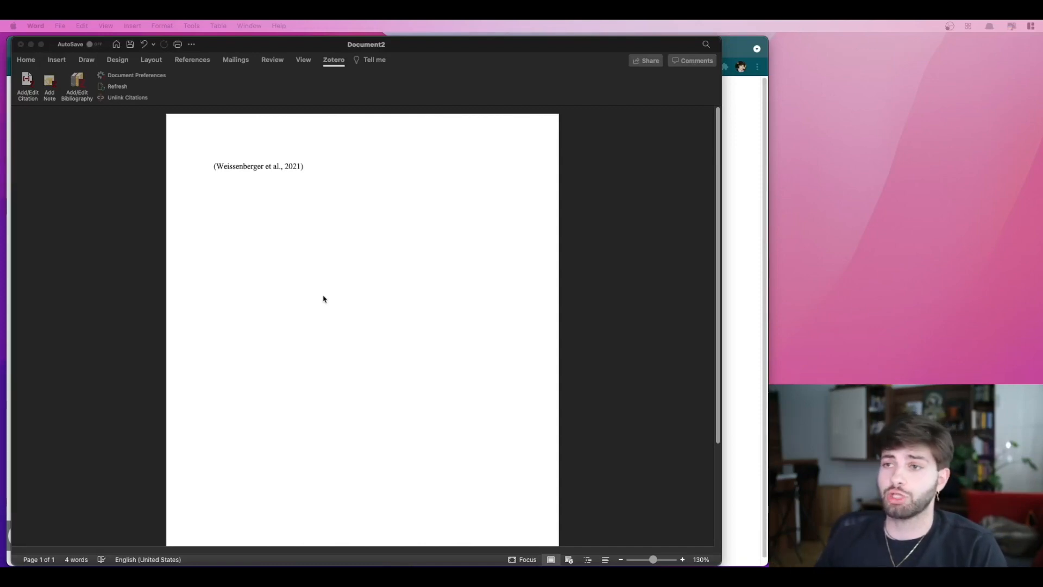
Open Word's keyboard customisation, filter the macros for "zo", and select ZoteroAddEditCitation to give it a new shortcut.
click(299, 44)
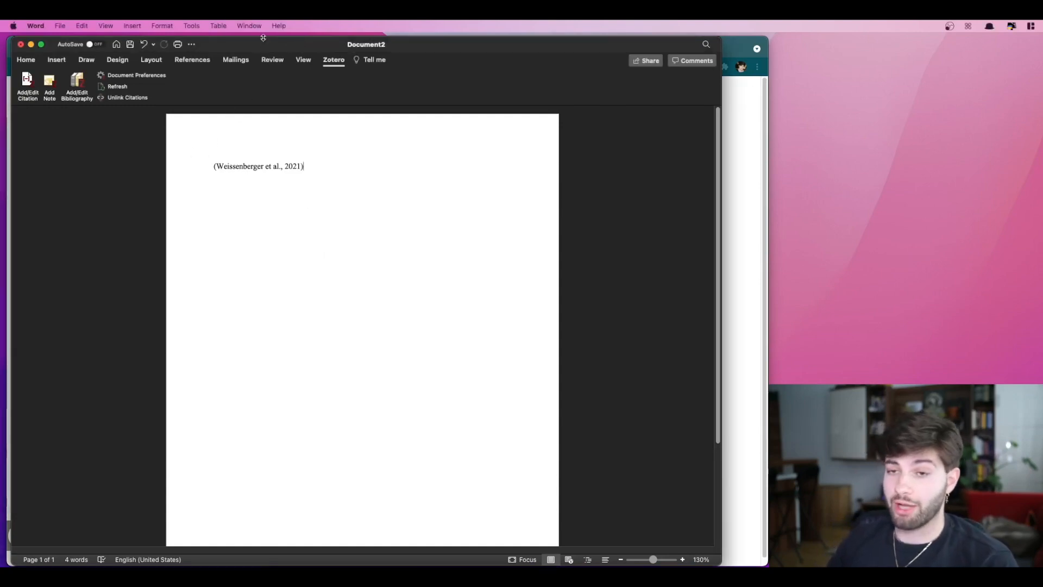
click(192, 25)
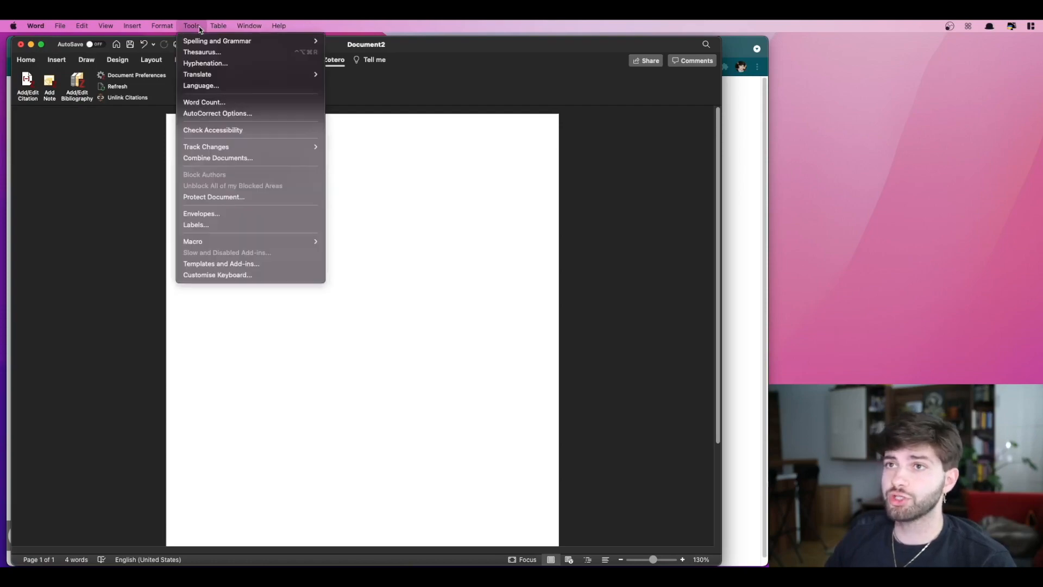
click(241, 274)
scroll(565, 159, down, 2)
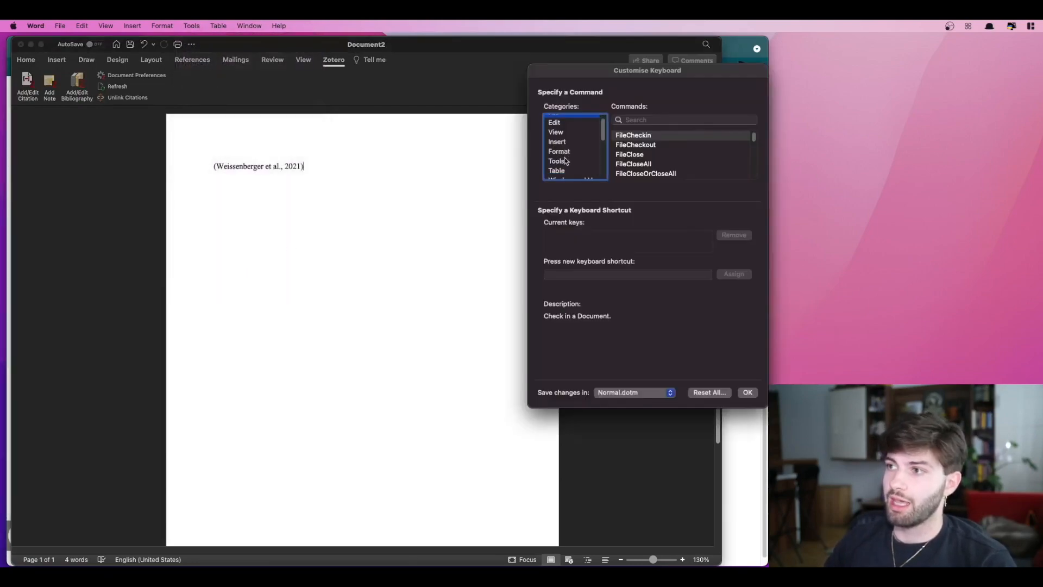
scroll(564, 157, down, 5)
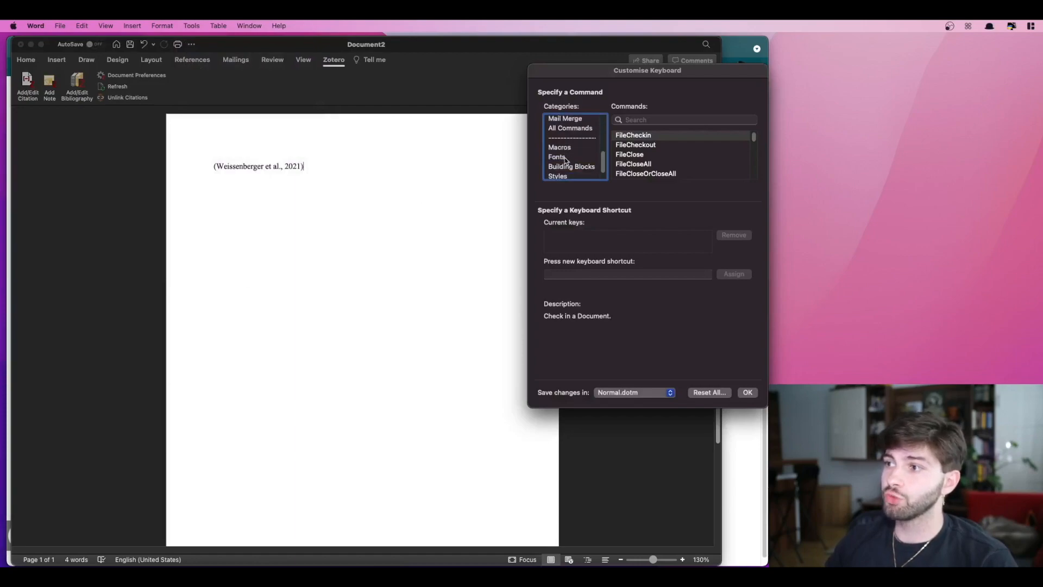
click(565, 147)
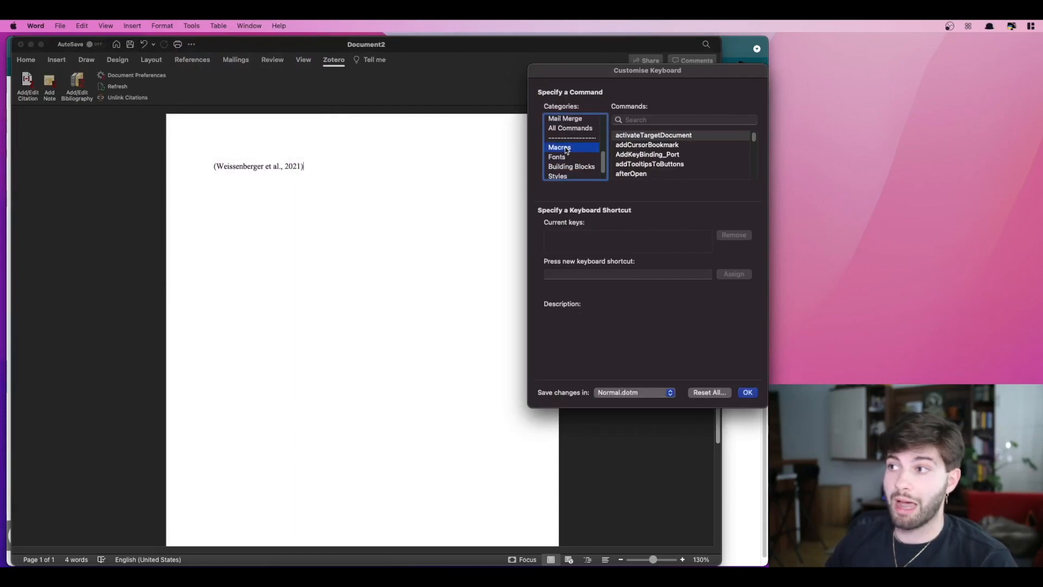
click(650, 119)
text(zo)
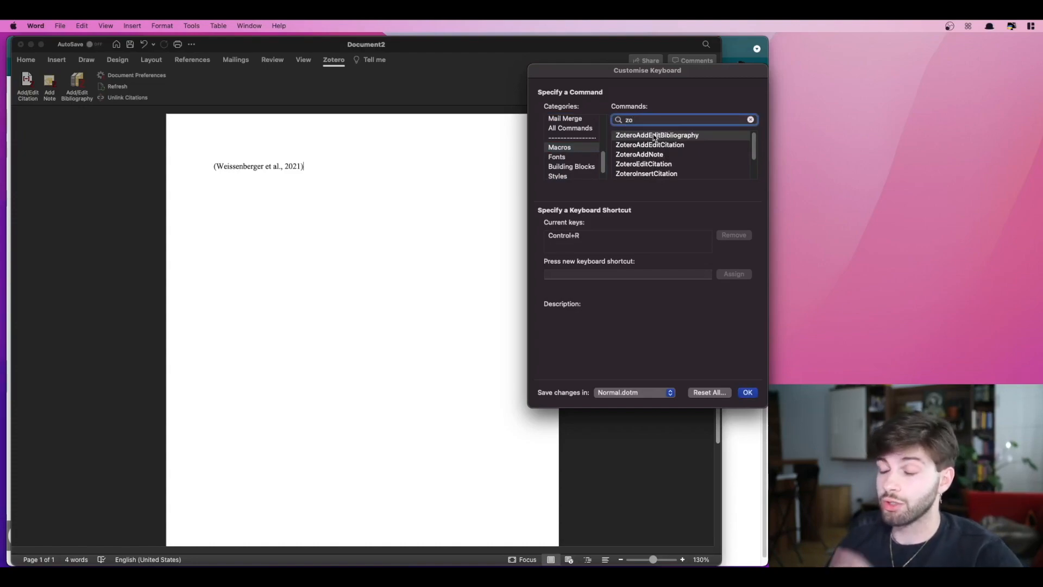
scroll(666, 168, down, 2)
scroll(667, 169, up, 2)
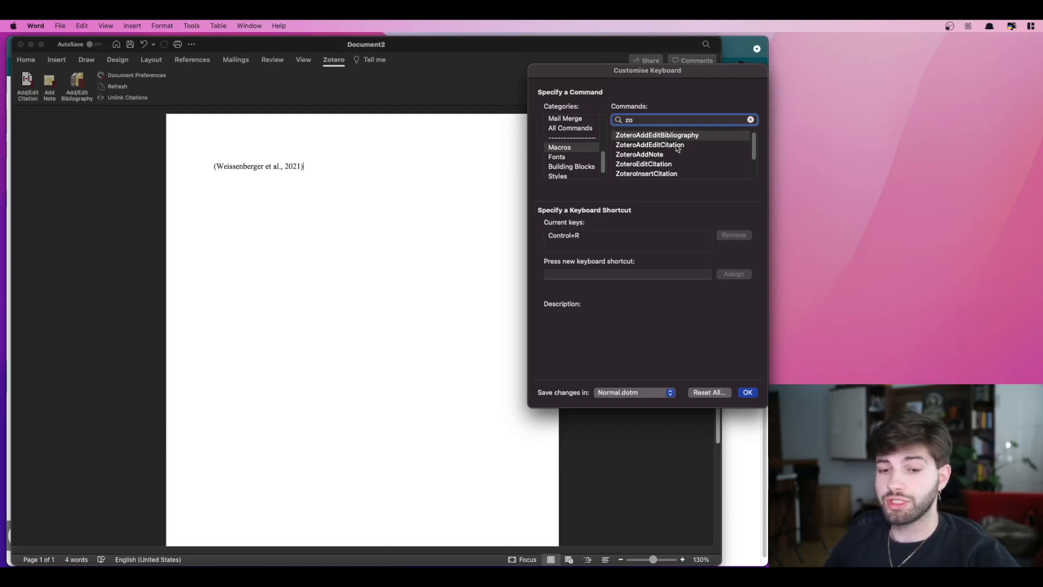
click(677, 146)
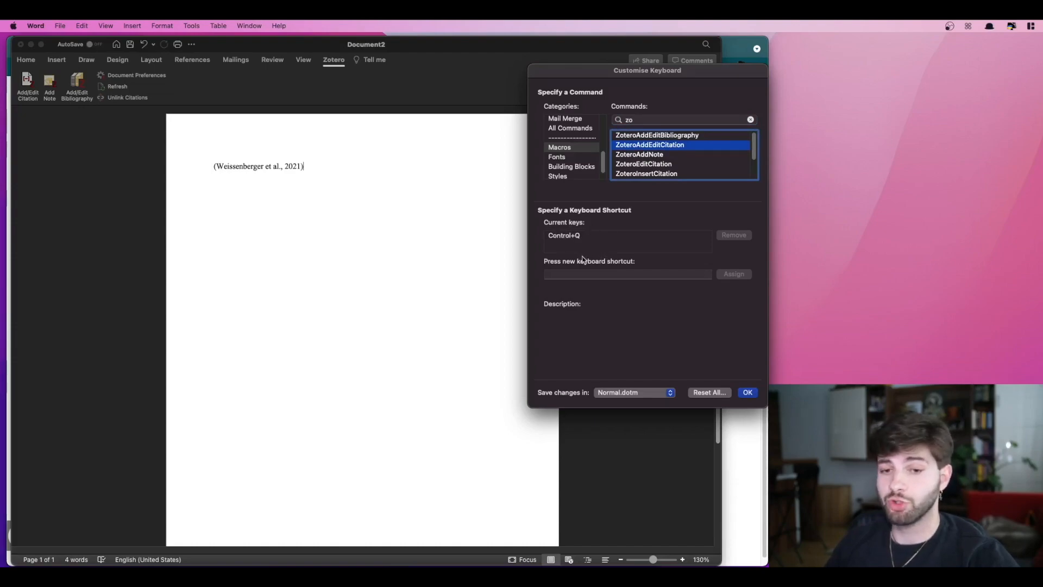
click(584, 273)
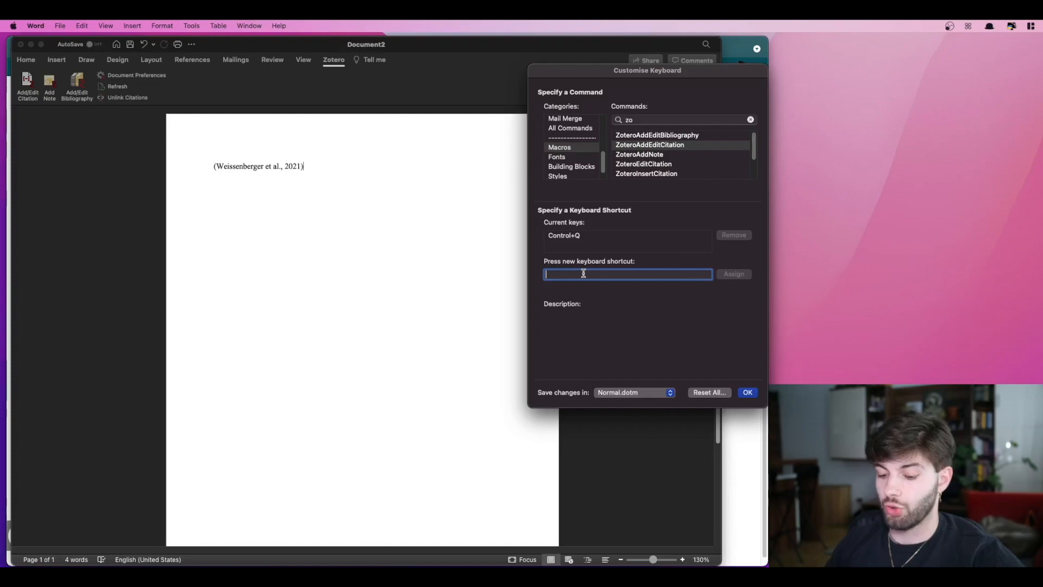
key(ctrl+s)
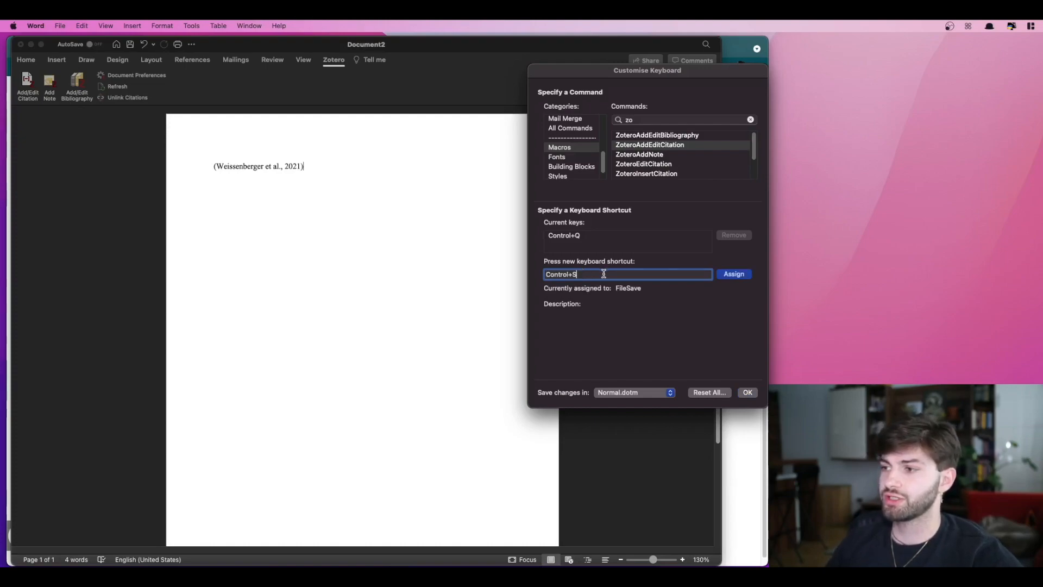
drag(604, 274, 547, 274)
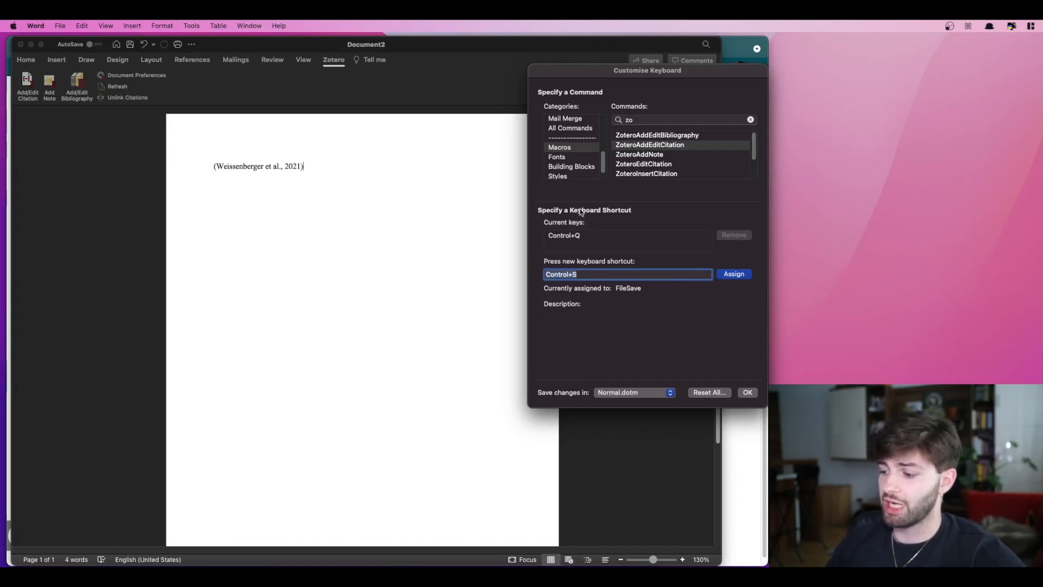
key(BackSpace)
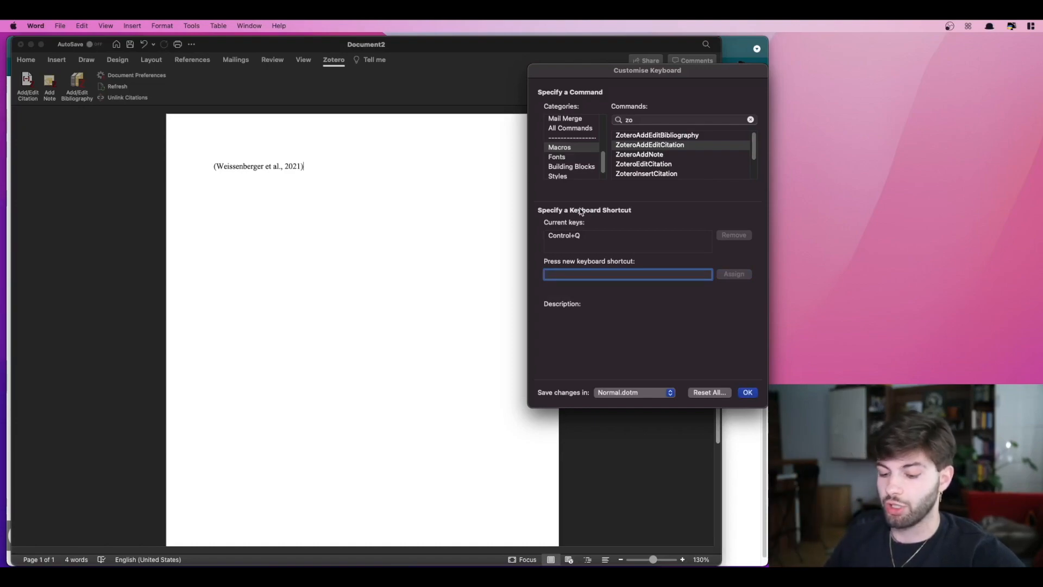
Assign Control+Q as the keyboard shortcut for the ZoteroAddEditCitation macro and close the keyboard customisation.
key(ctrl+q)
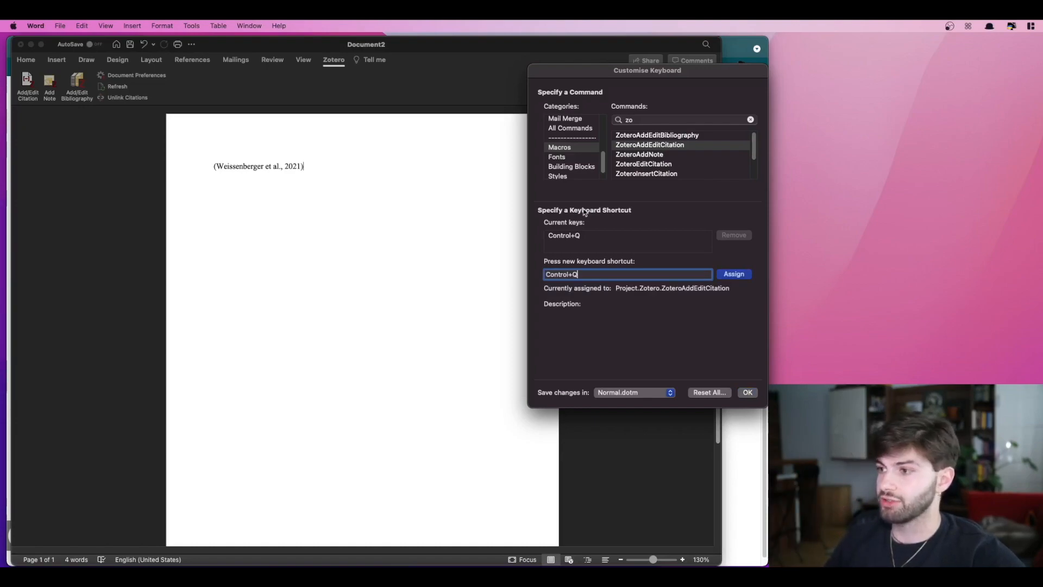
click(745, 275)
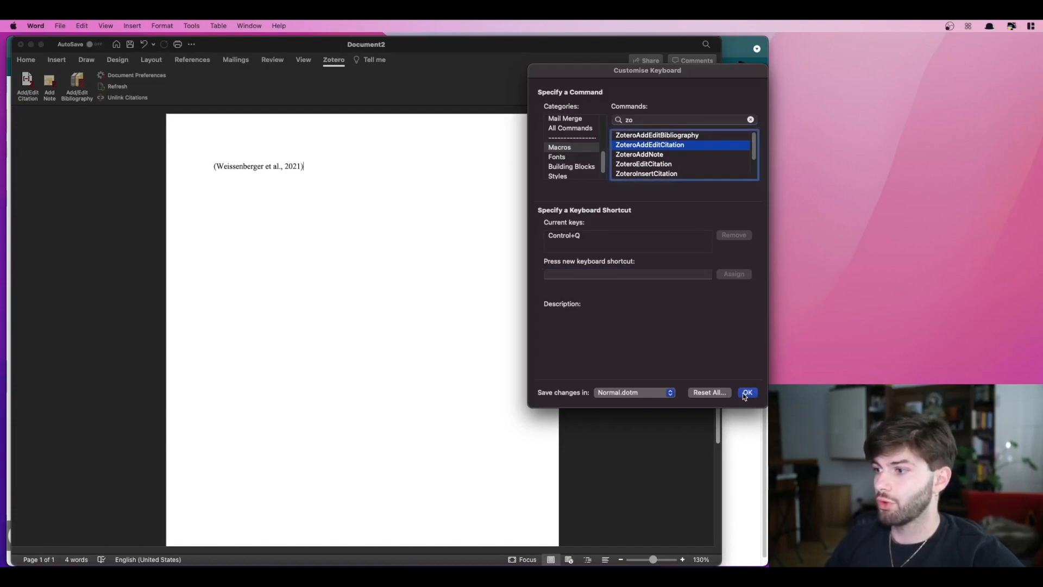
click(746, 393)
Insert a second Zotero citation for "Influence of Life Stress on Depression: Moderation by a Polymorphism in the 5-HTT Gene" after the first.
key(ctrl+q)
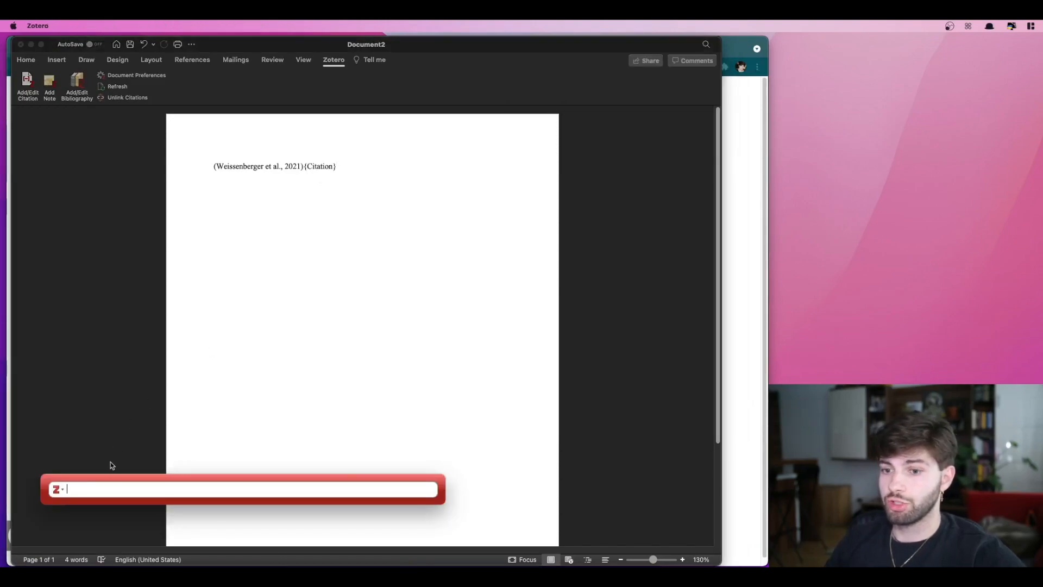
text(cas)
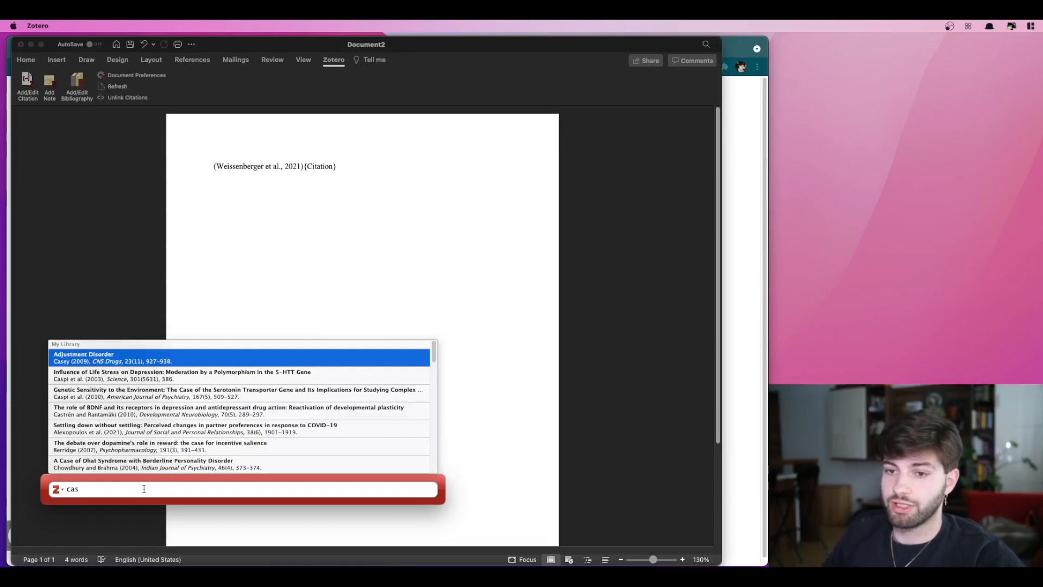
click(114, 381)
key(Return)
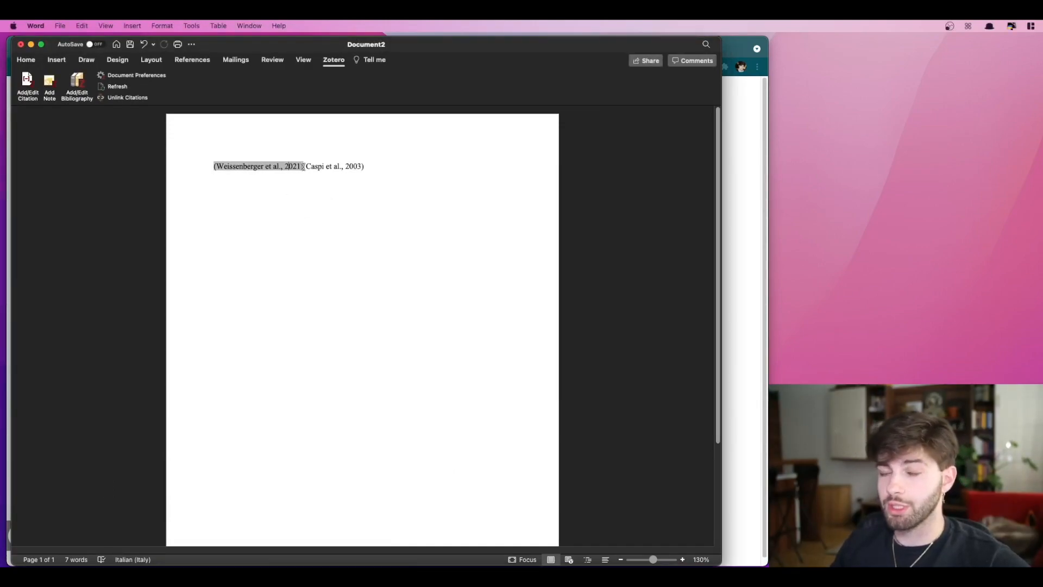
Add the filler text "Fuoighfowehfowehfr" before the 2021 citation and move the 2003 citation two lines down.
click(212, 163)
text(fuoighfowehfowehfr)
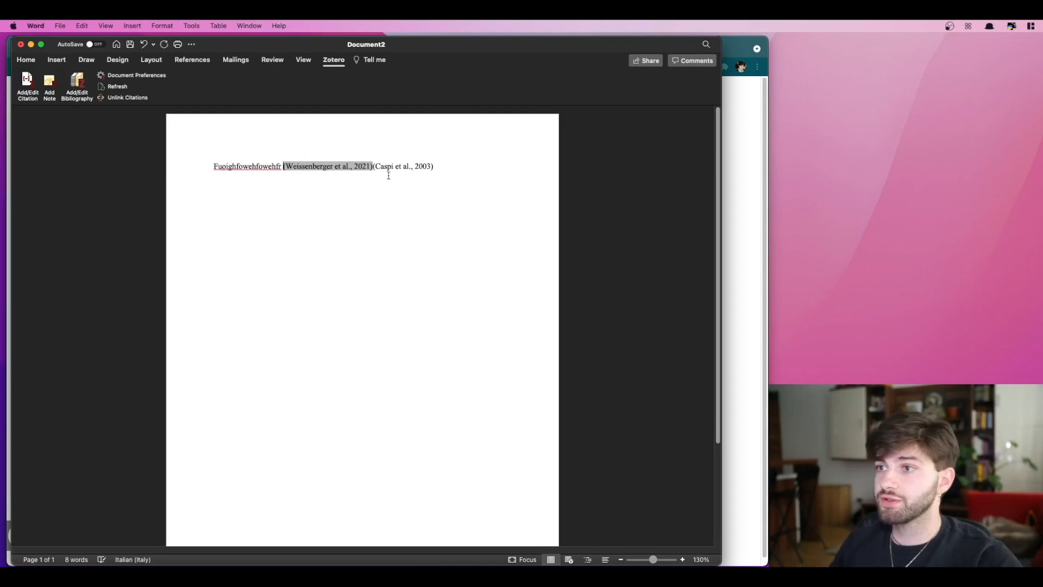
click(375, 167)
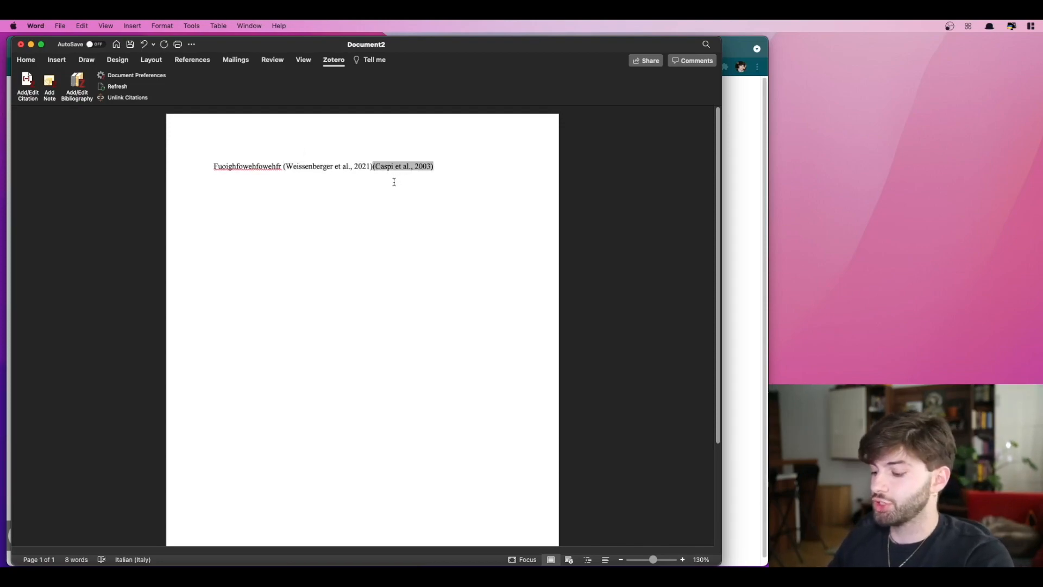
key(Return)
key(Return)
click(282, 179)
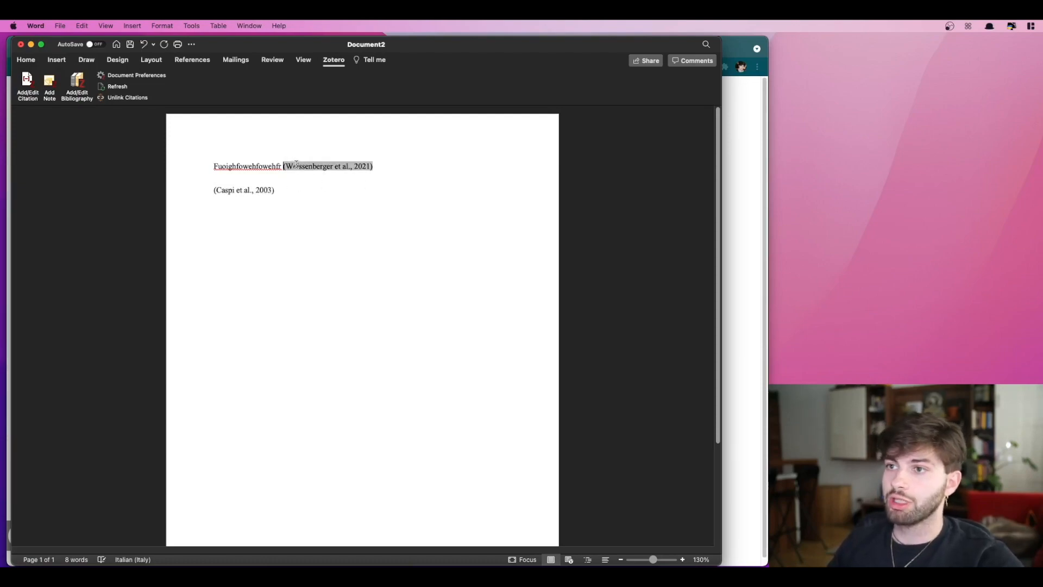
drag(239, 167, 197, 167)
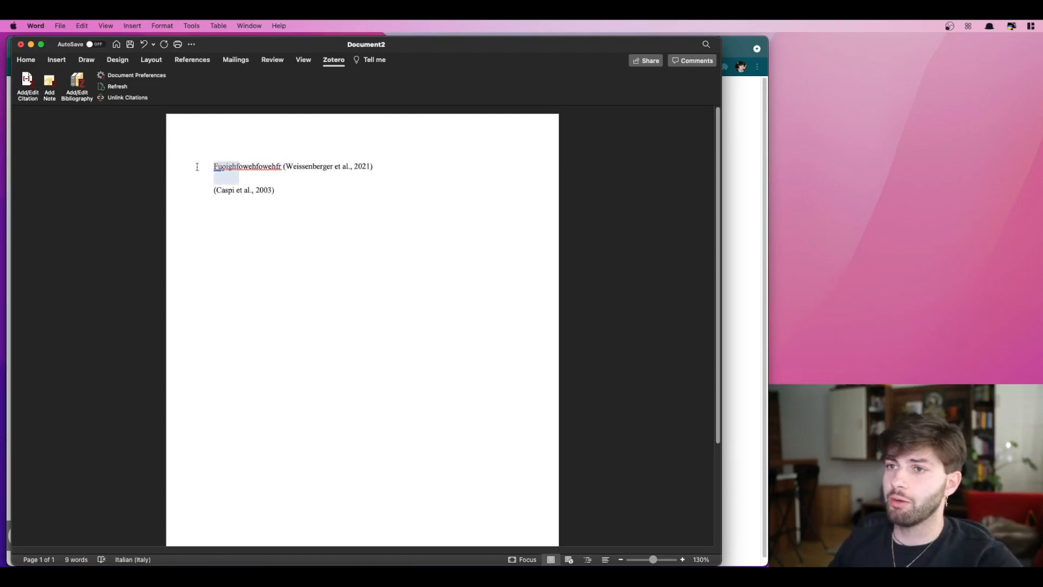
Add the Zotero source "A normative study of the Czech Edinburgh Cognitive and Behavioural ALS Screen (ECAS): a brief report" to the first-line citation.
click(323, 165)
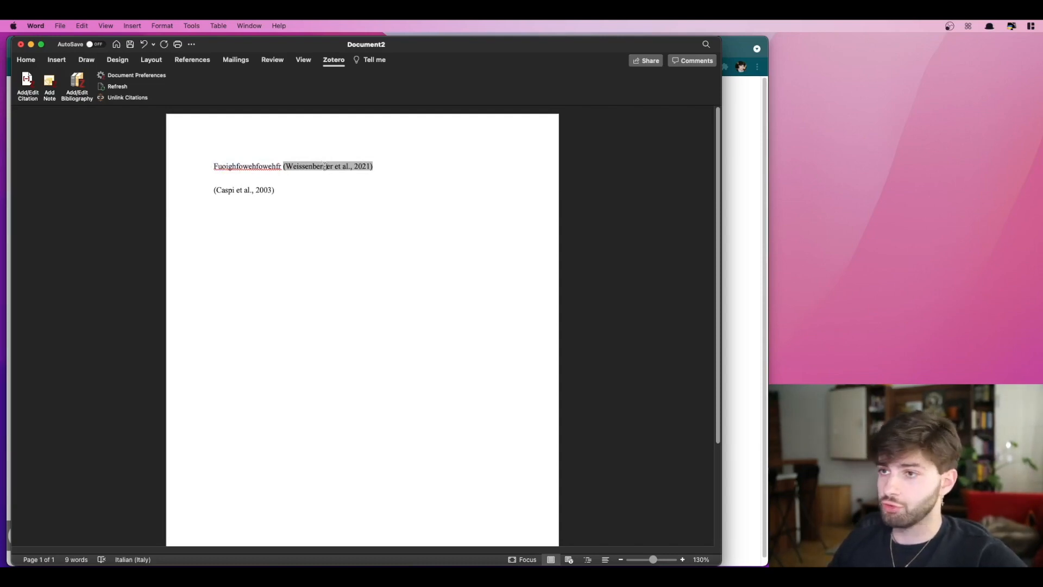
drag(377, 164, 305, 169)
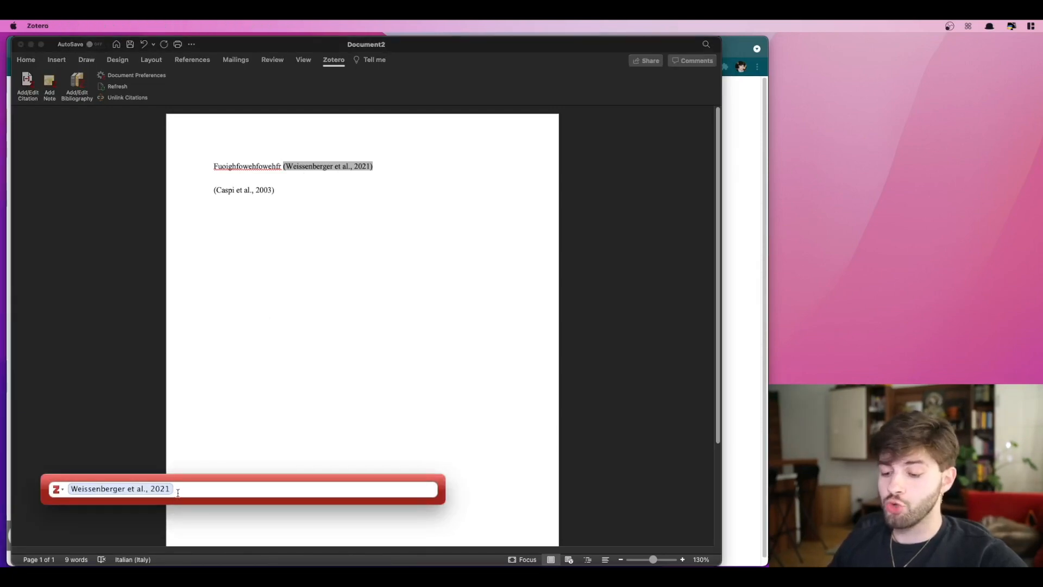
text(fazio)
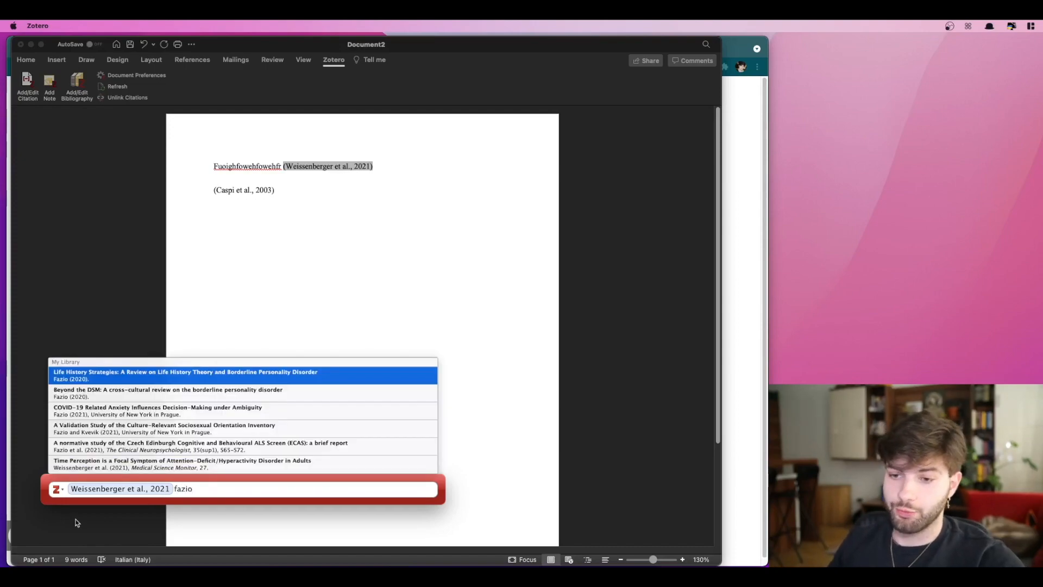
click(87, 450)
key(Return)
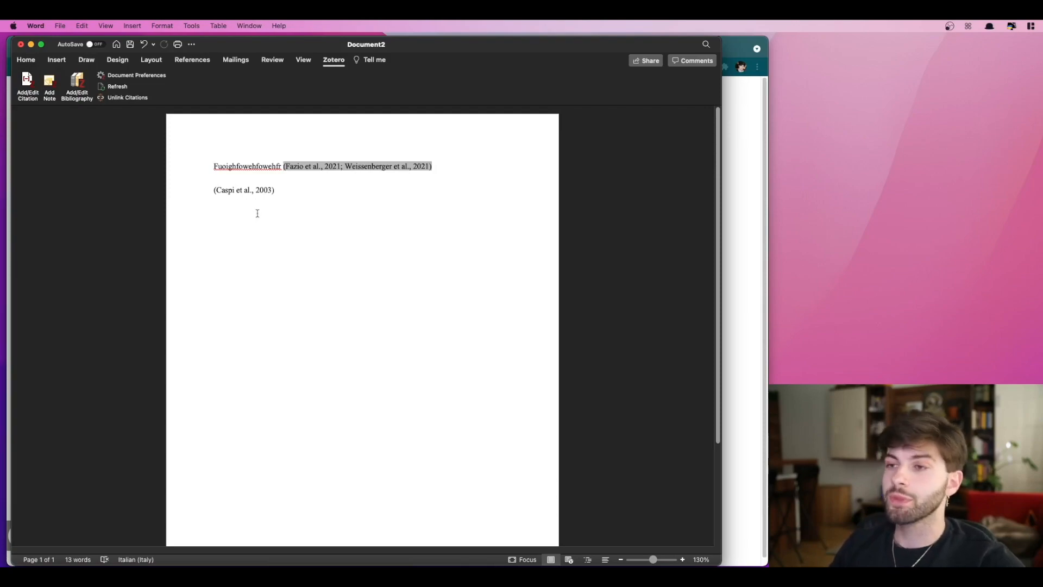
Add the filler text "Gsgsgsg" before the 2003 citation and set that citation's page to 23.
click(209, 190)
text(Gsgsgsg)
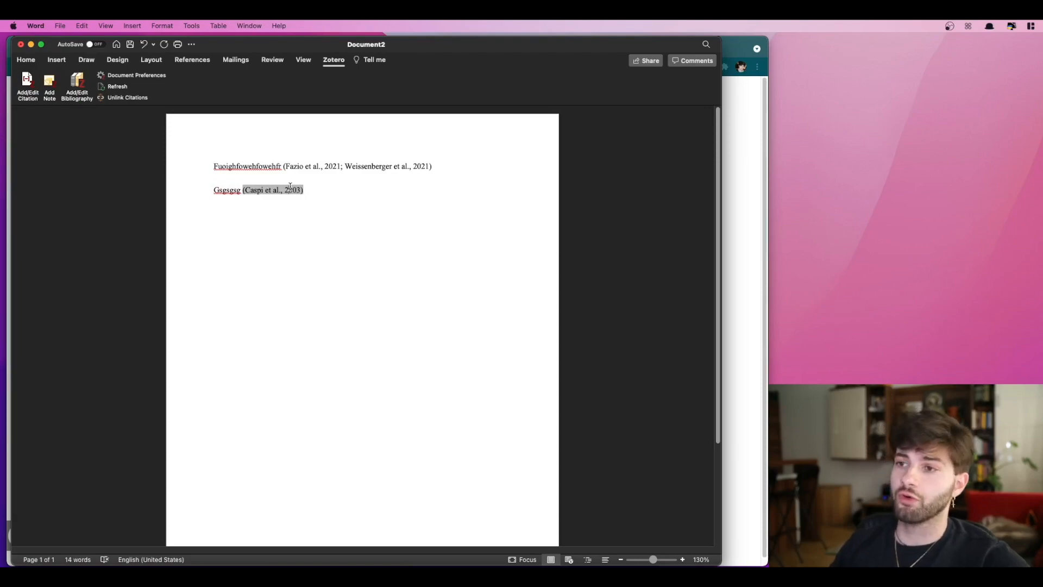
key(ctrl+super+a)
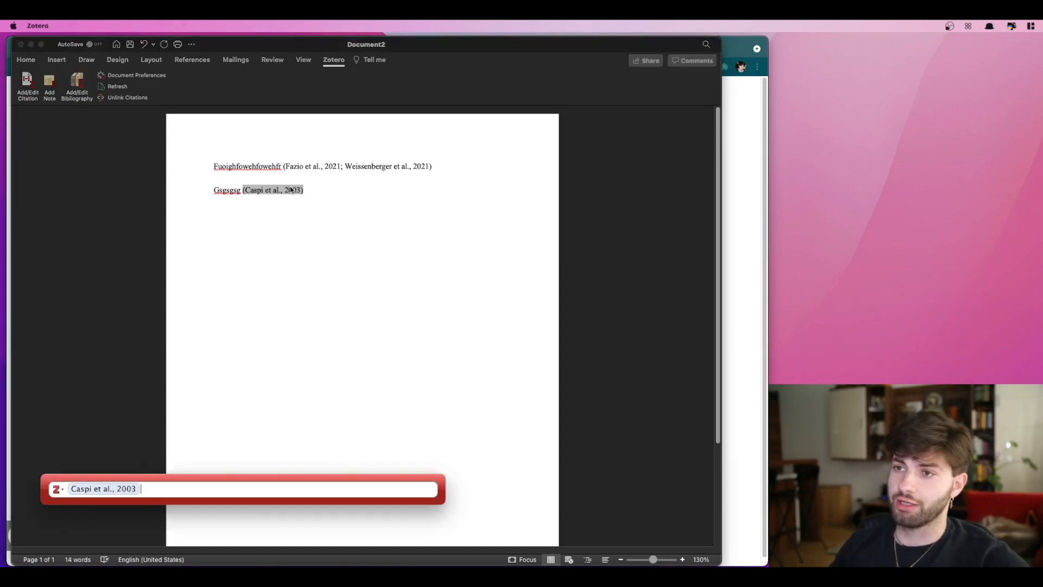
click(88, 489)
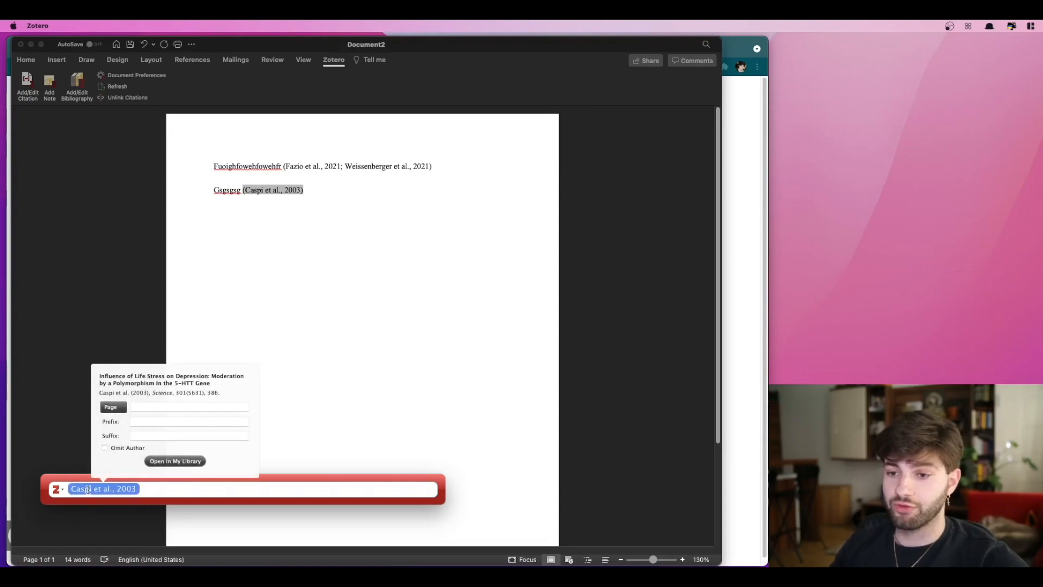
click(136, 407)
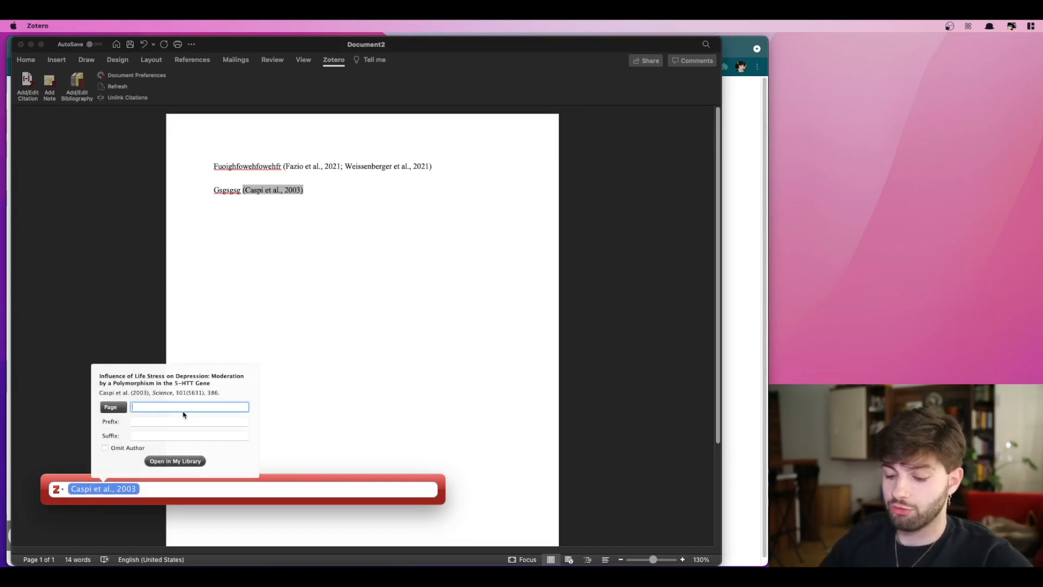
text(23)
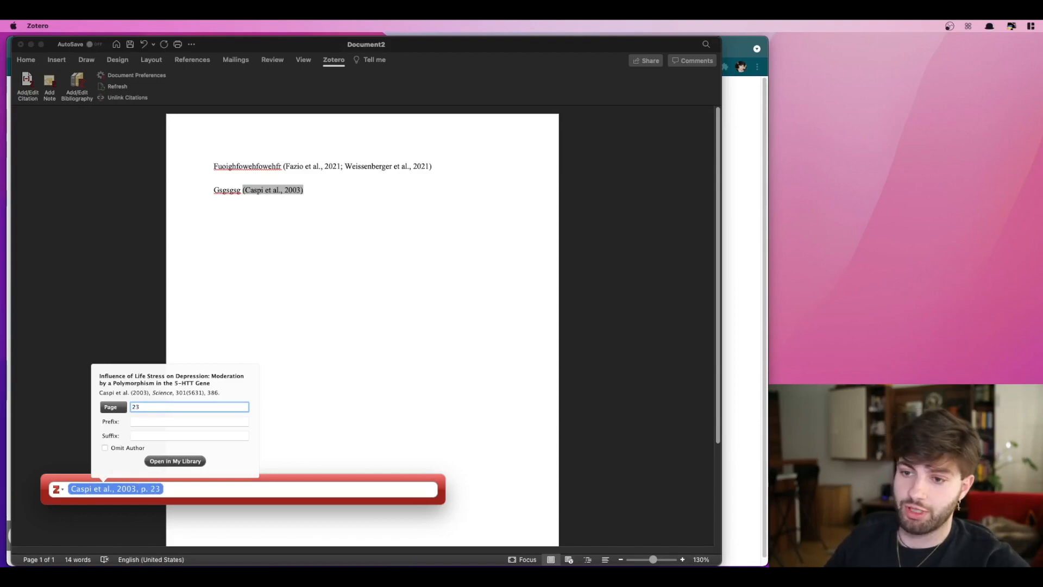
Set the 2003 citation's prefix to "see also" and apply the citation changes to the document.
click(181, 422)
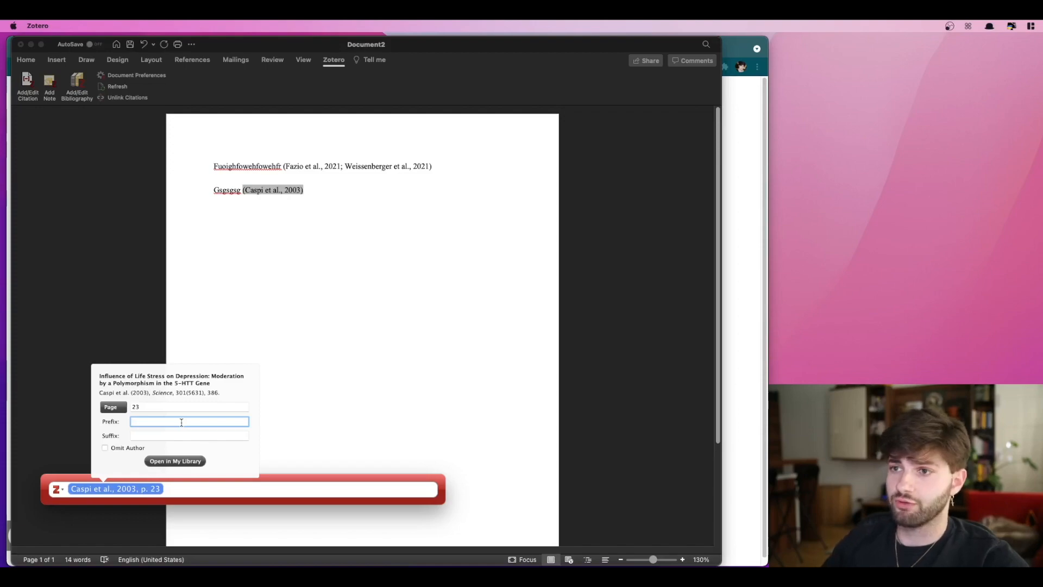
text(see also)
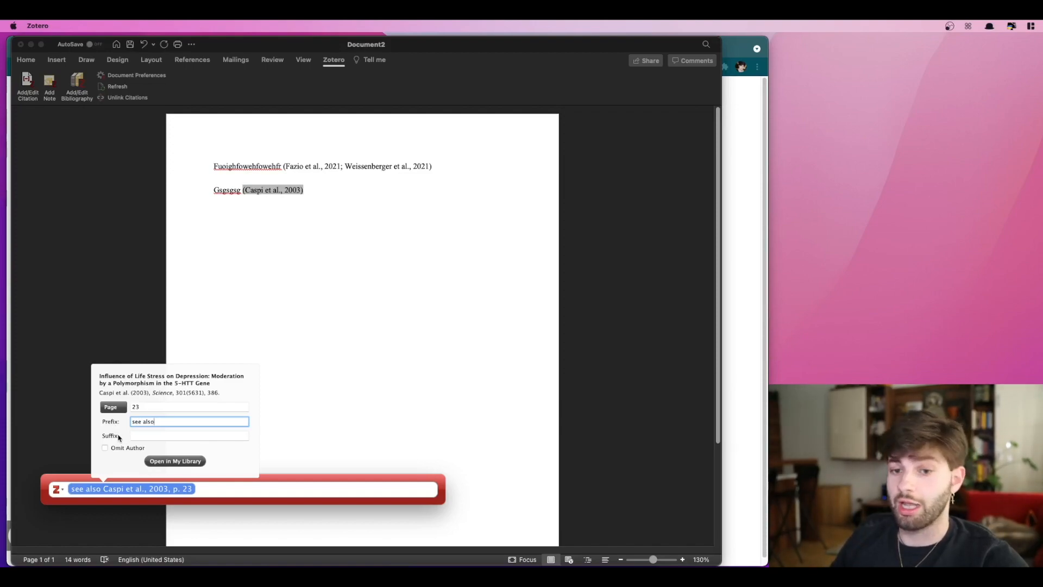
click(217, 491)
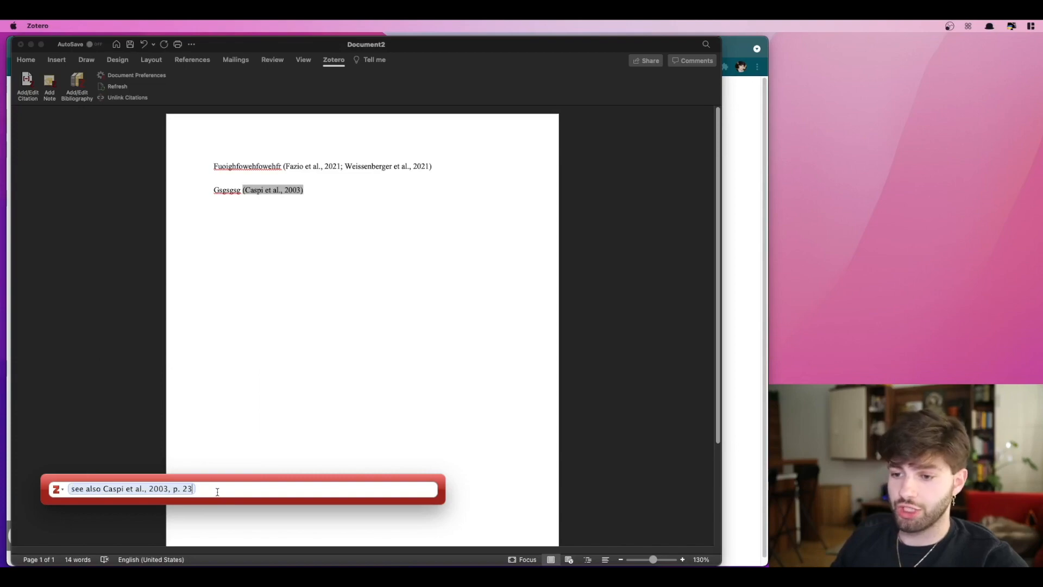
key(Return)
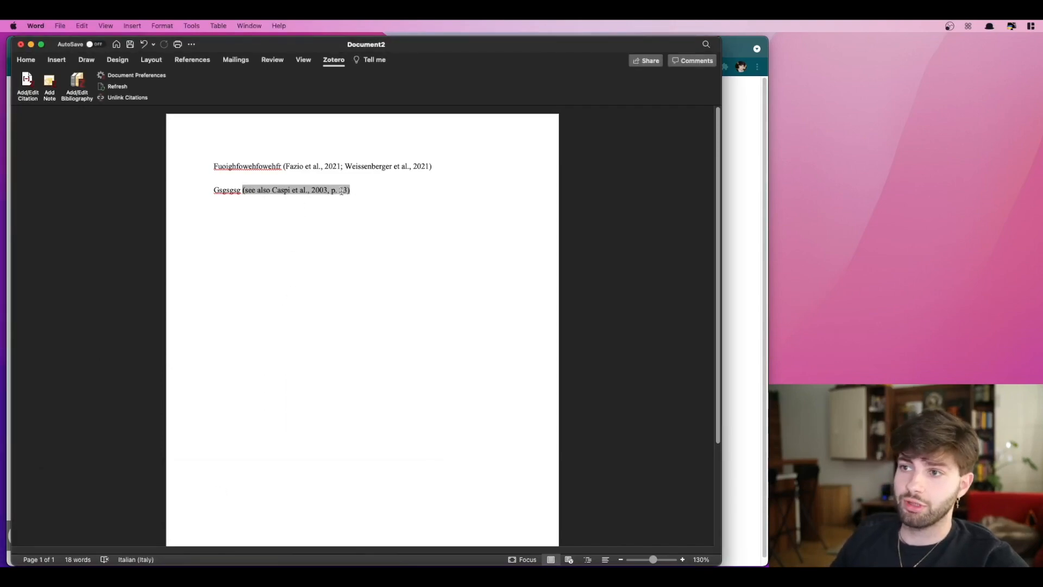
Insert a Zotero bibliography two lines below the 2003 citation.
click(350, 190)
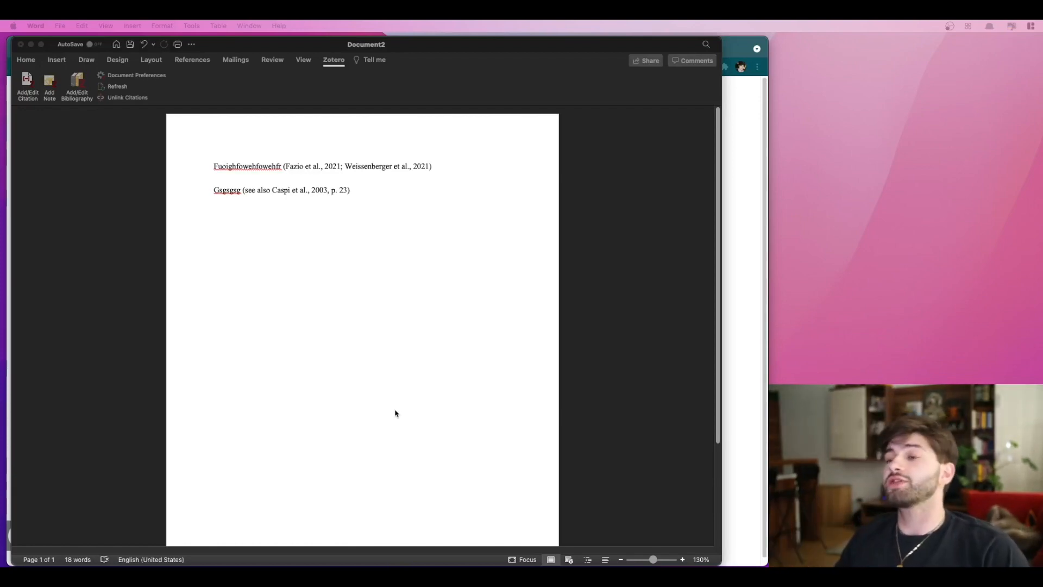
click(336, 300)
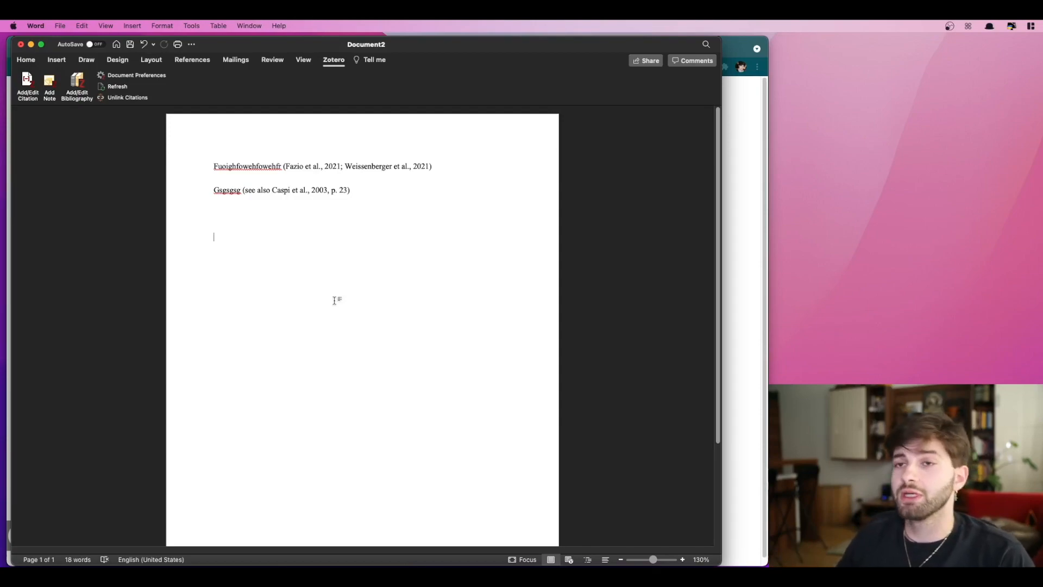
click(78, 100)
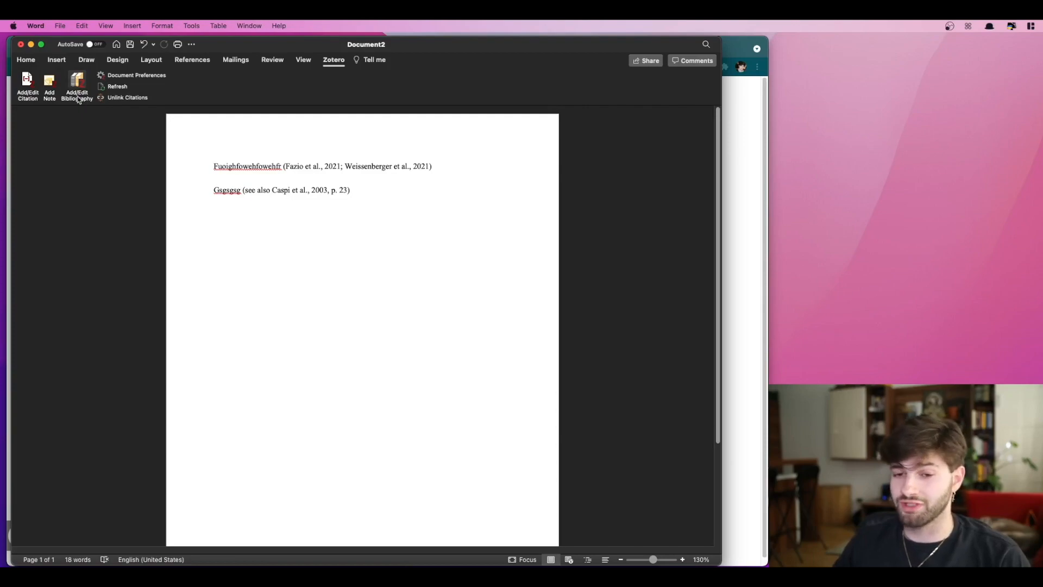
click(78, 99)
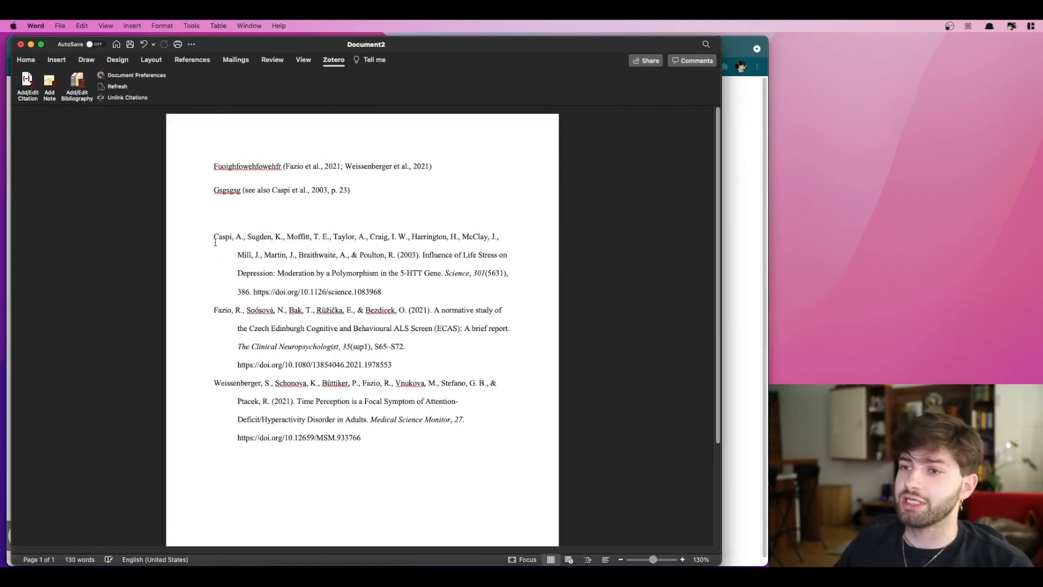
Examine the bibliography entries, comparing how the titles of the 2003 article and the ECAS article are capitalised.
drag(214, 241, 315, 462)
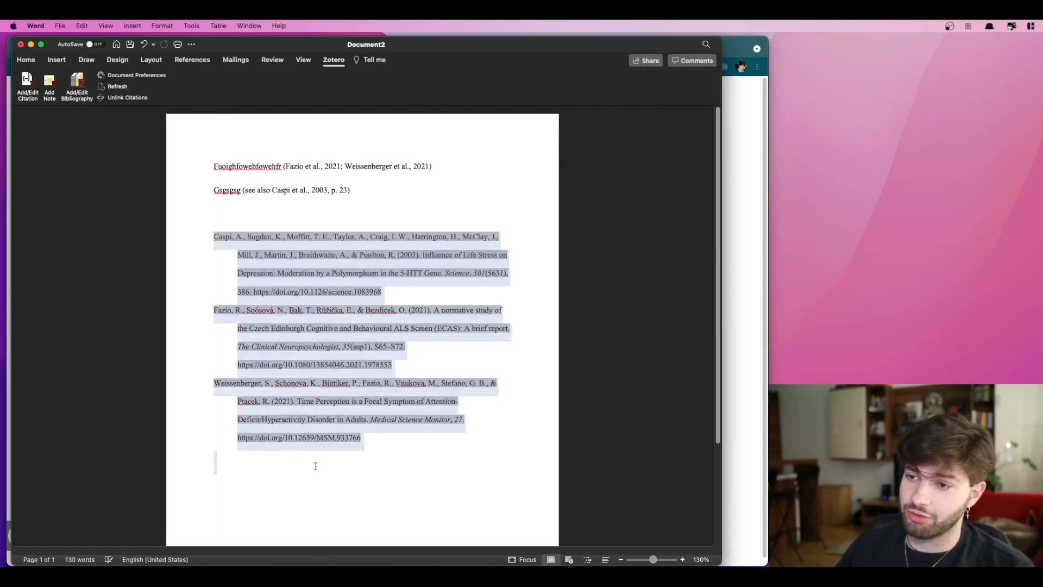
click(405, 454)
drag(205, 382, 384, 441)
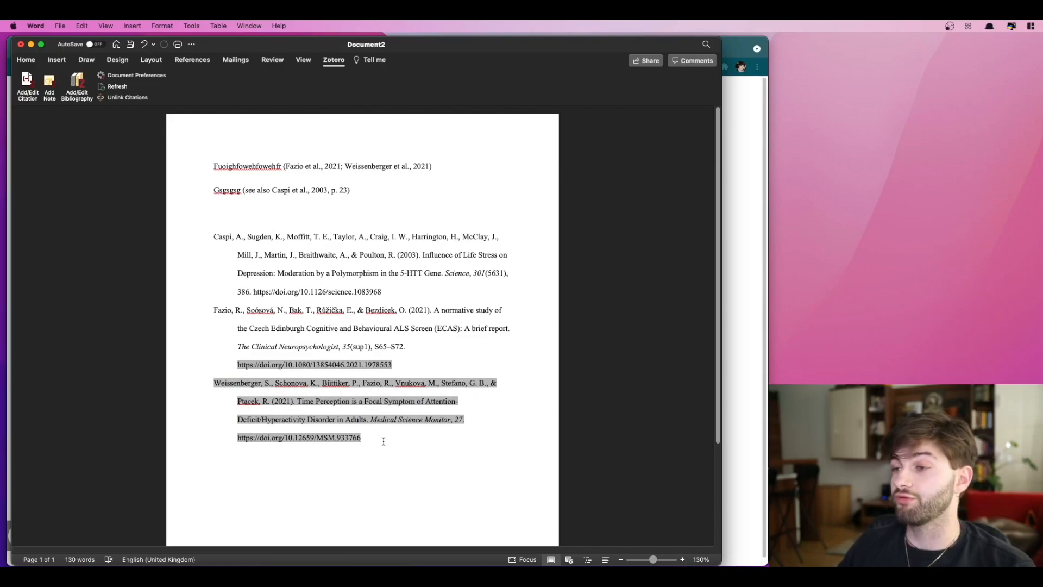
mouse_move(421, 259)
mouse_down()
mouse_move(421, 277)
mouse_move(434, 281)
mouse_up()
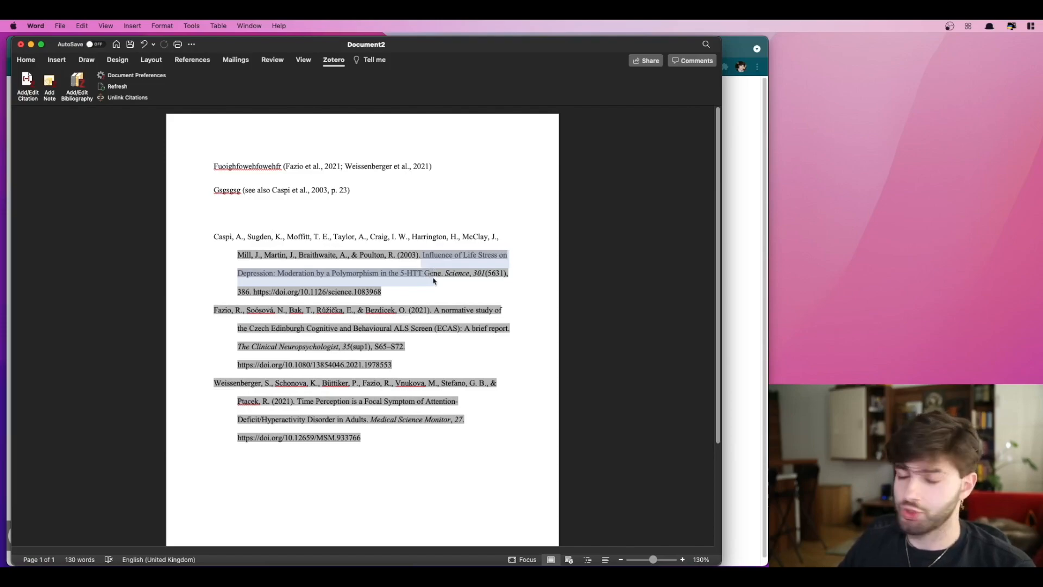
click(426, 348)
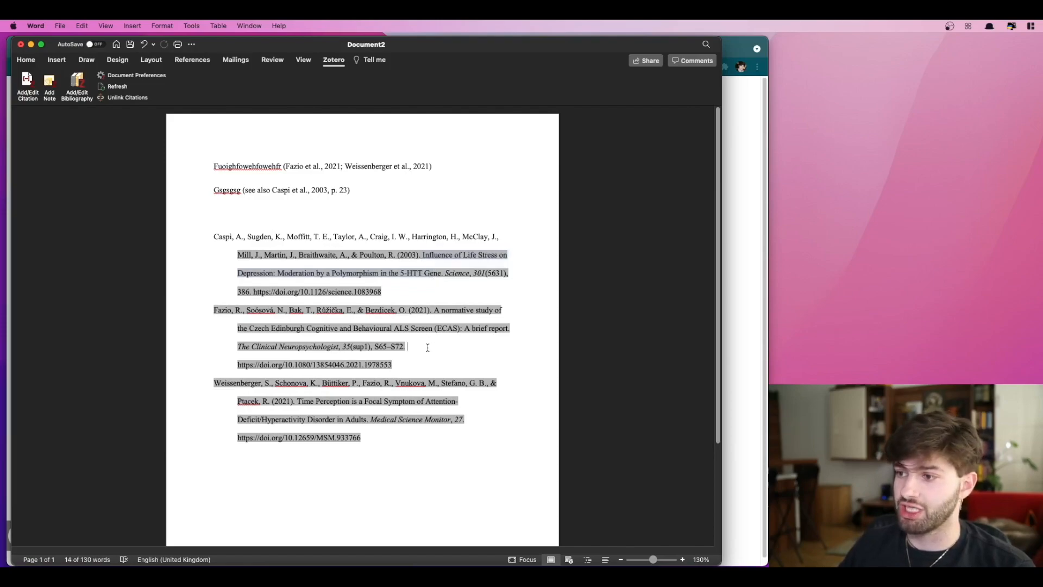
drag(433, 314, 481, 317)
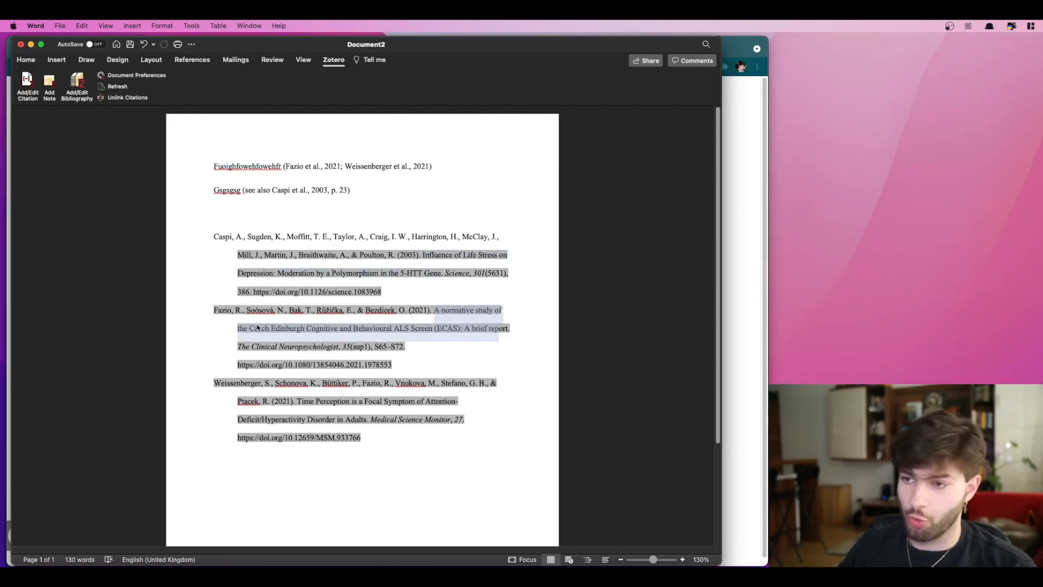
click(461, 333)
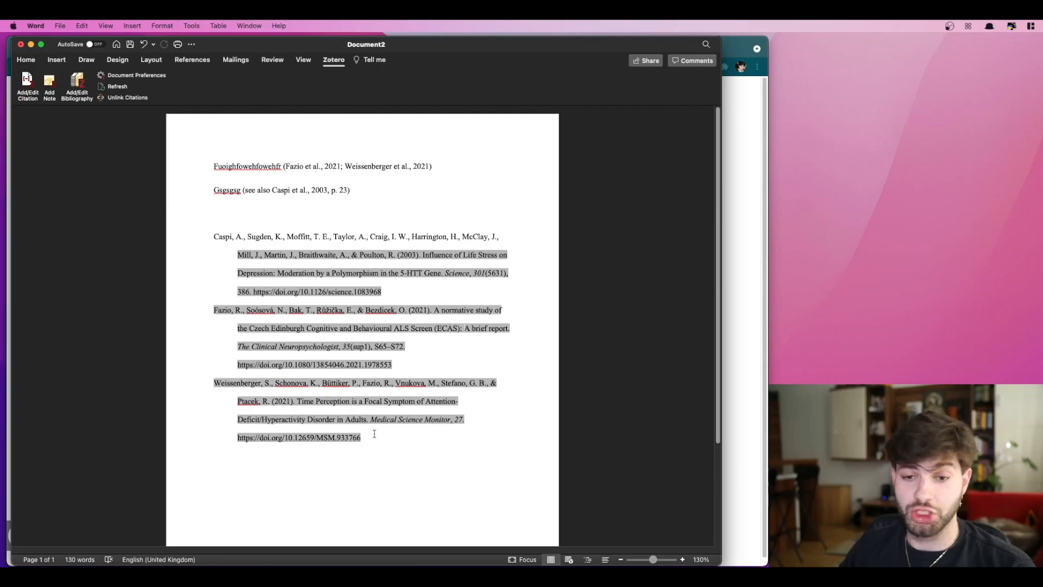
click(265, 218)
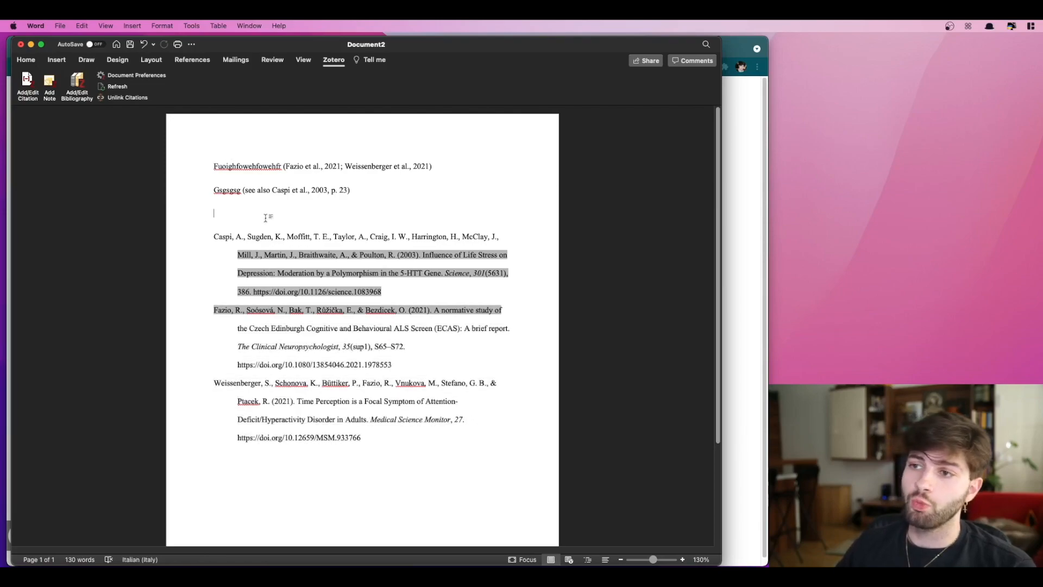
Unlink the document's citations and bibliography from Zotero, accepting the removal of the field codes.
drag(368, 447, 182, 226)
click(191, 312)
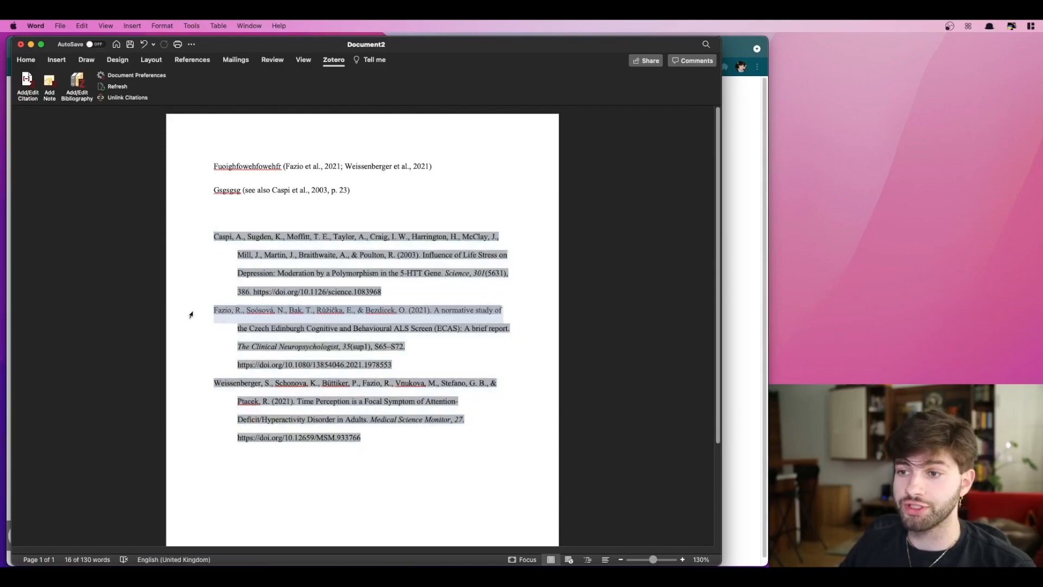
click(137, 99)
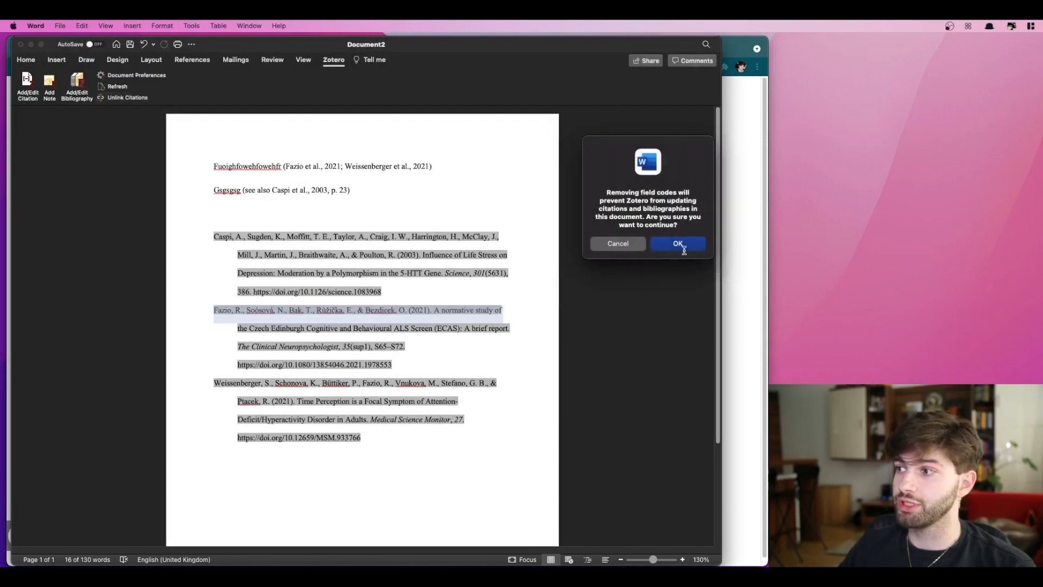
click(681, 249)
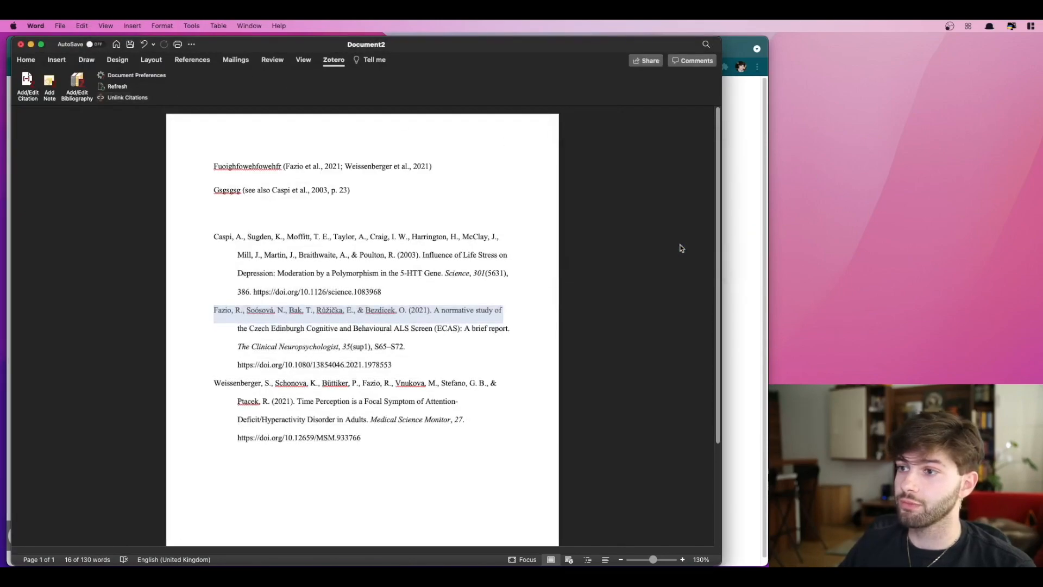
Change "Life Stress" to "life stress" in the title of the 2003 bibliography entry.
drag(414, 287, 204, 237)
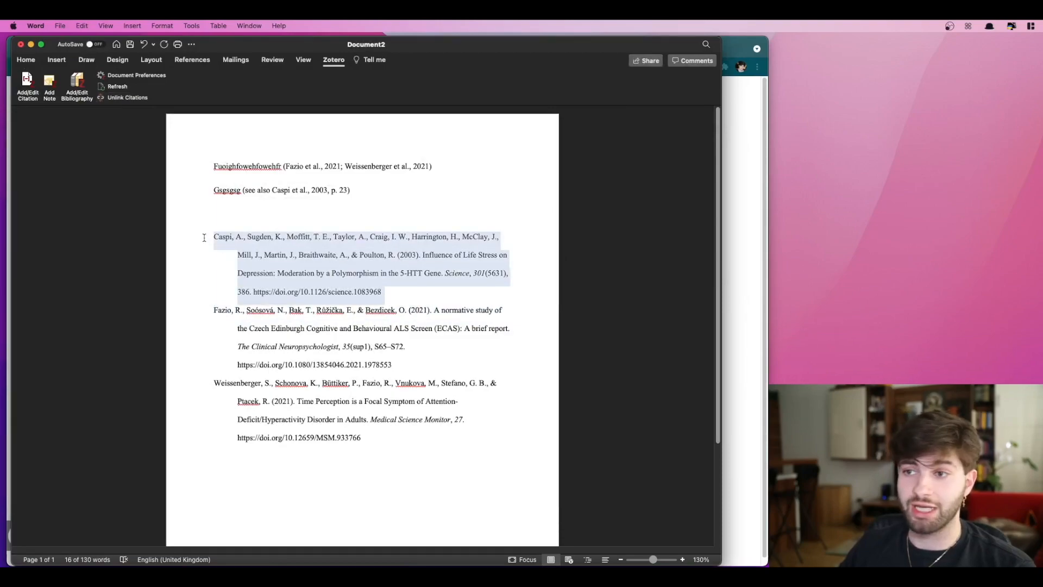
click(326, 268)
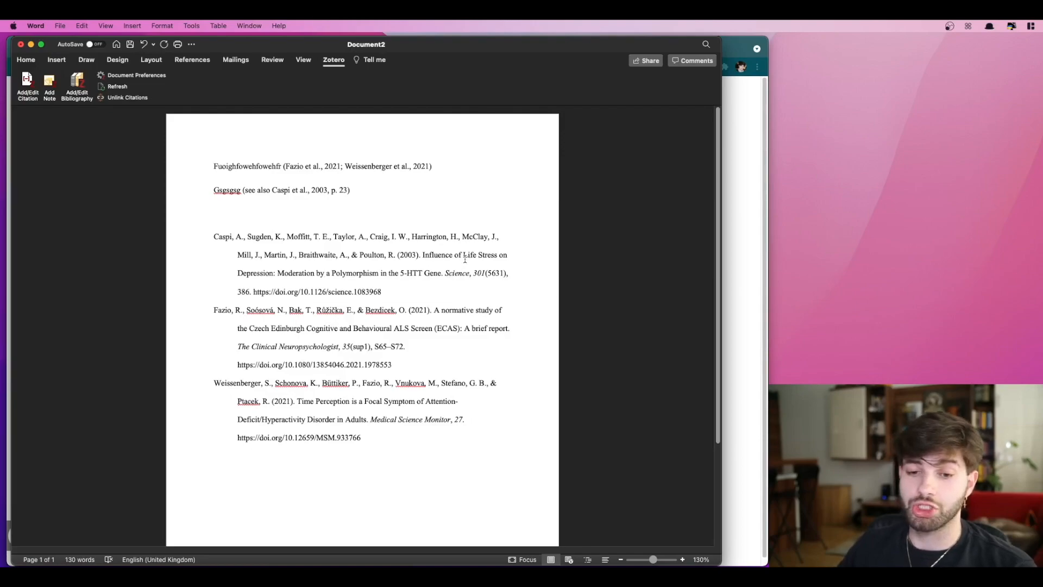
drag(464, 259, 467, 258)
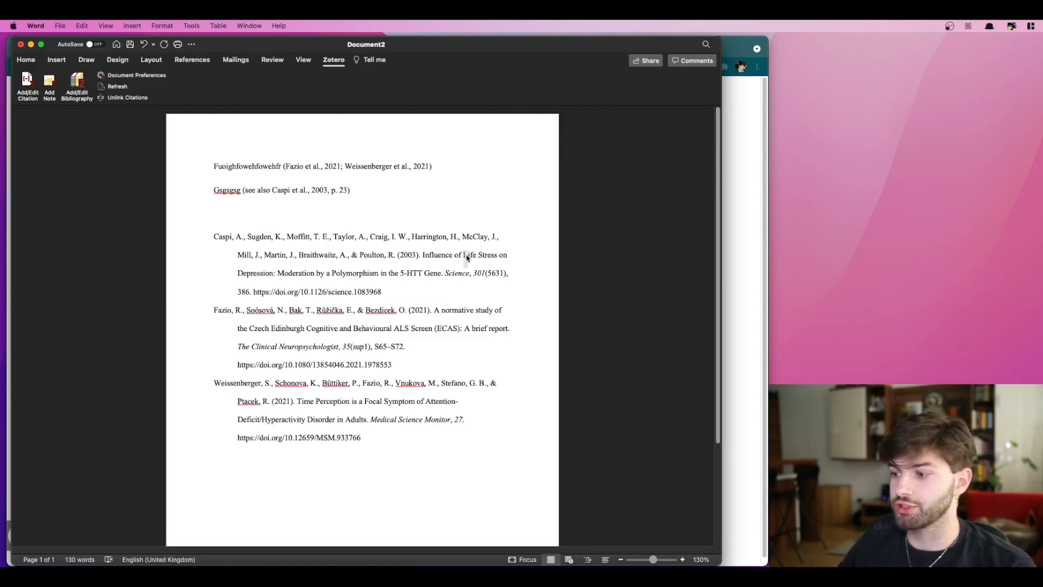
text(l)
drag(475, 255, 479, 255)
text(s)
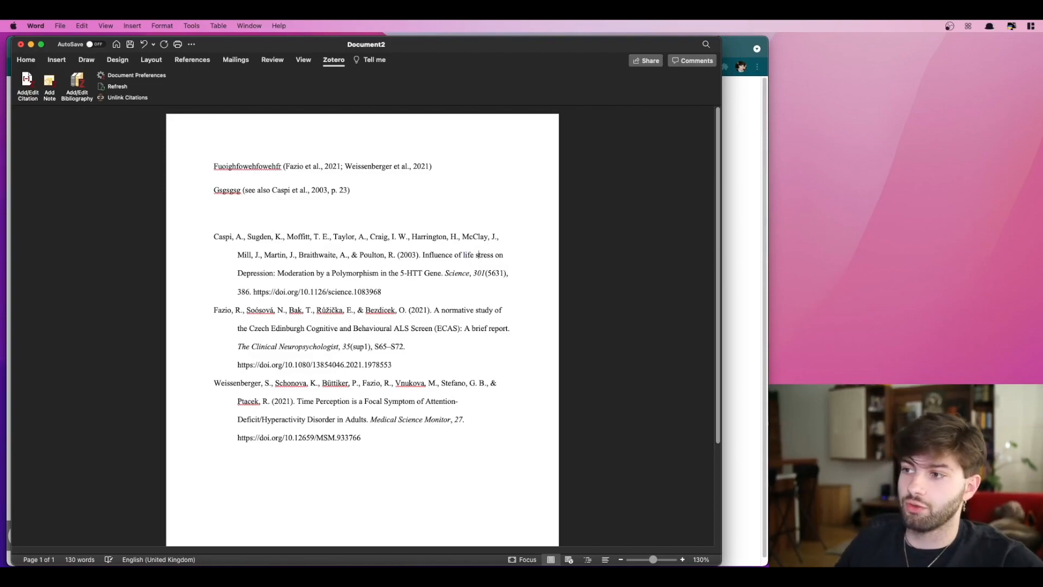